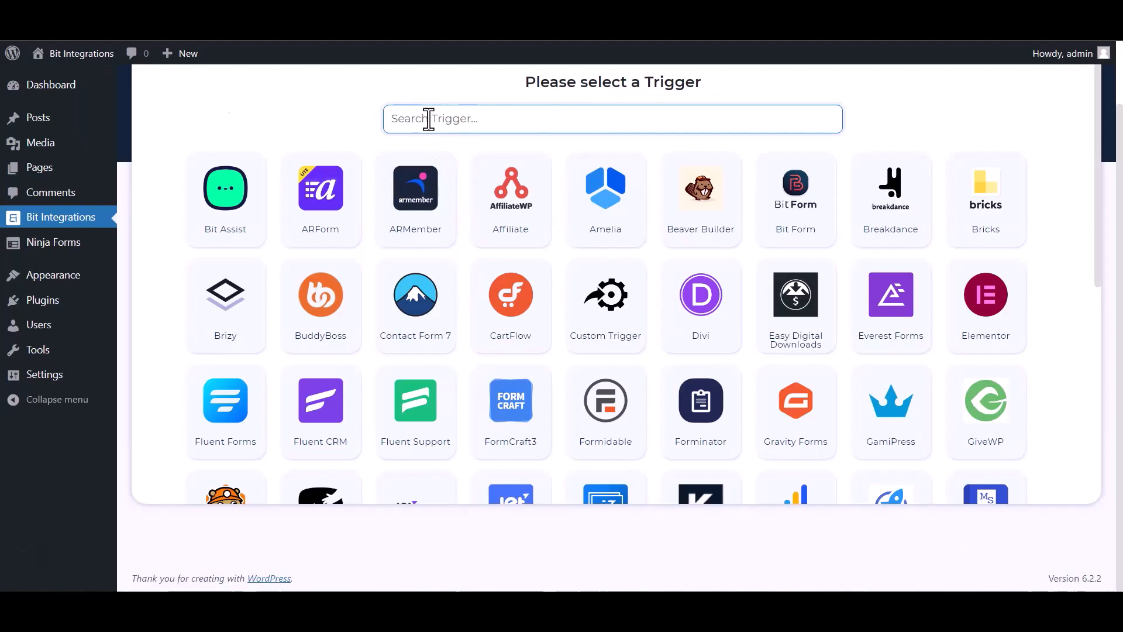
# Step: Set Ninja Forms' 'Contact Me' form as the integration trigger and continue
pyautogui.write('nin')
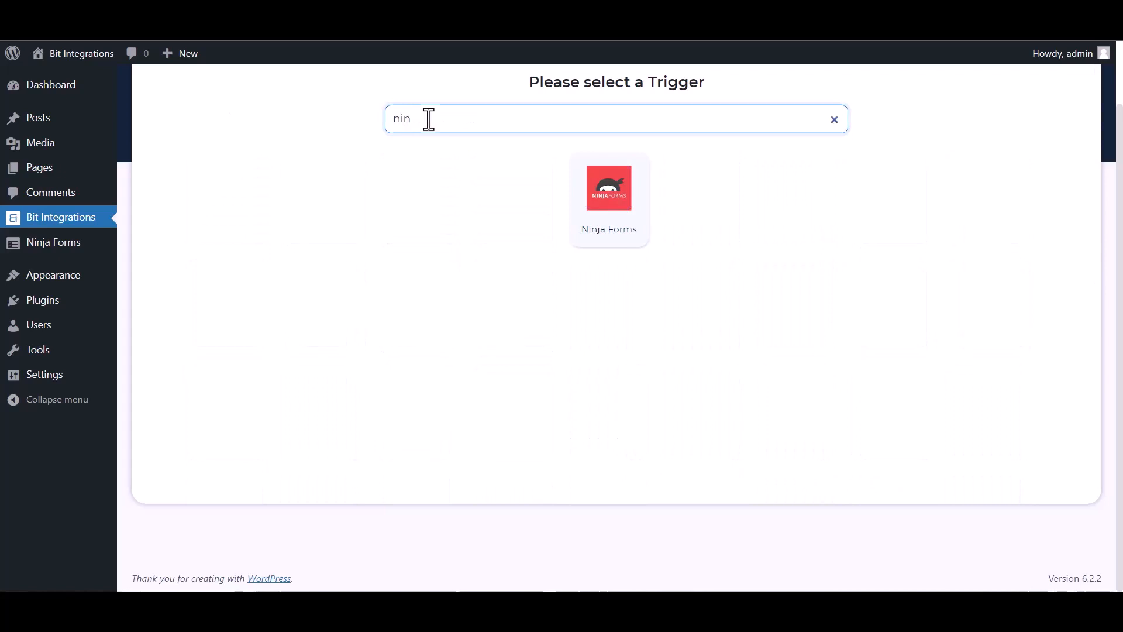
pyautogui.click(609, 219)
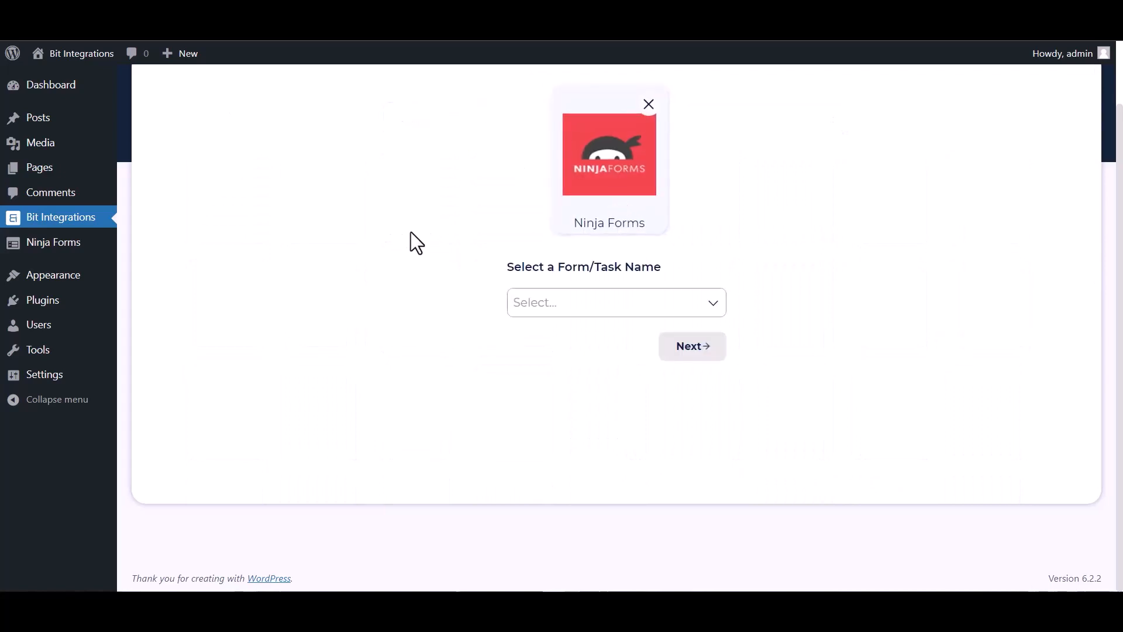
pyautogui.click(556, 304)
pyautogui.click(577, 333)
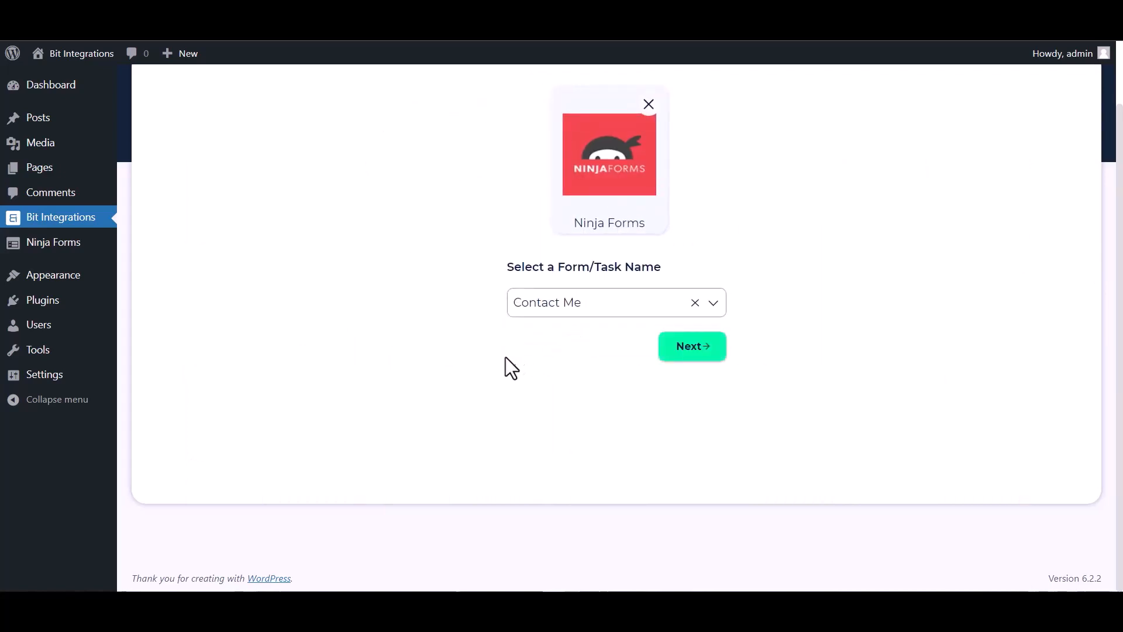
pyautogui.click(667, 364)
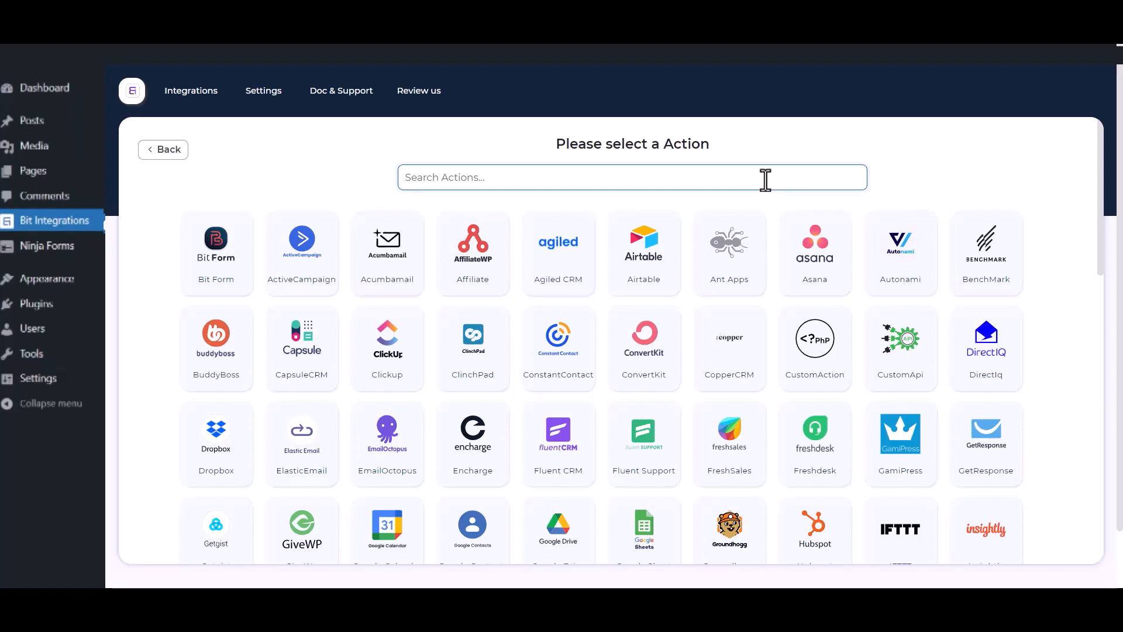
# Step: Search 'sales' and pick Salesforce as the action app
pyautogui.click(765, 180)
pyautogui.write('sales')
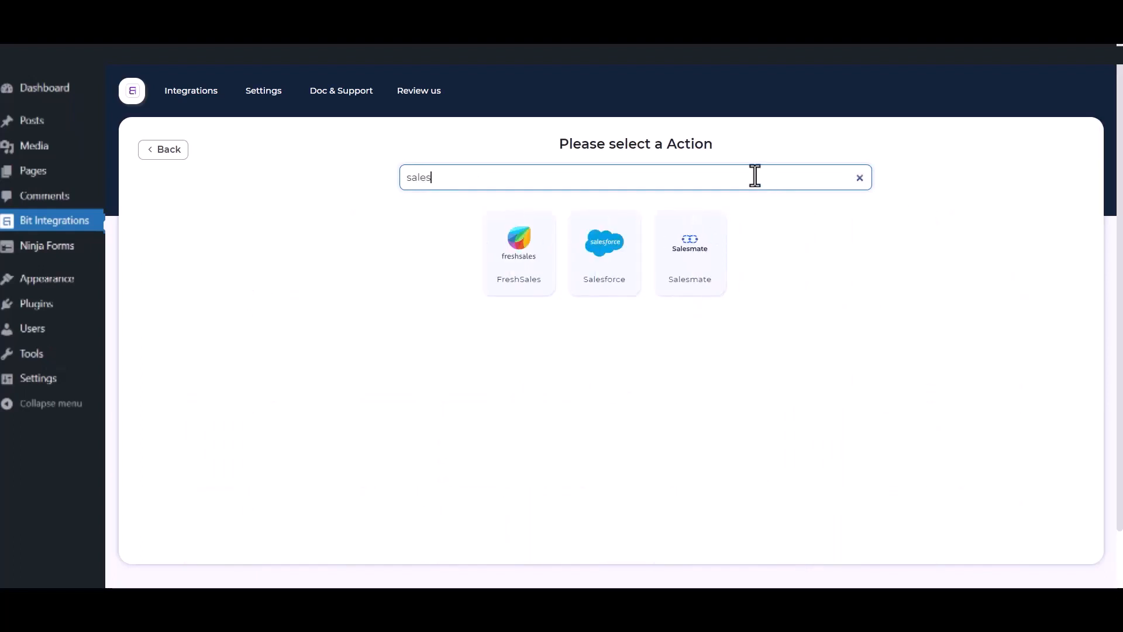
pyautogui.click(595, 273)
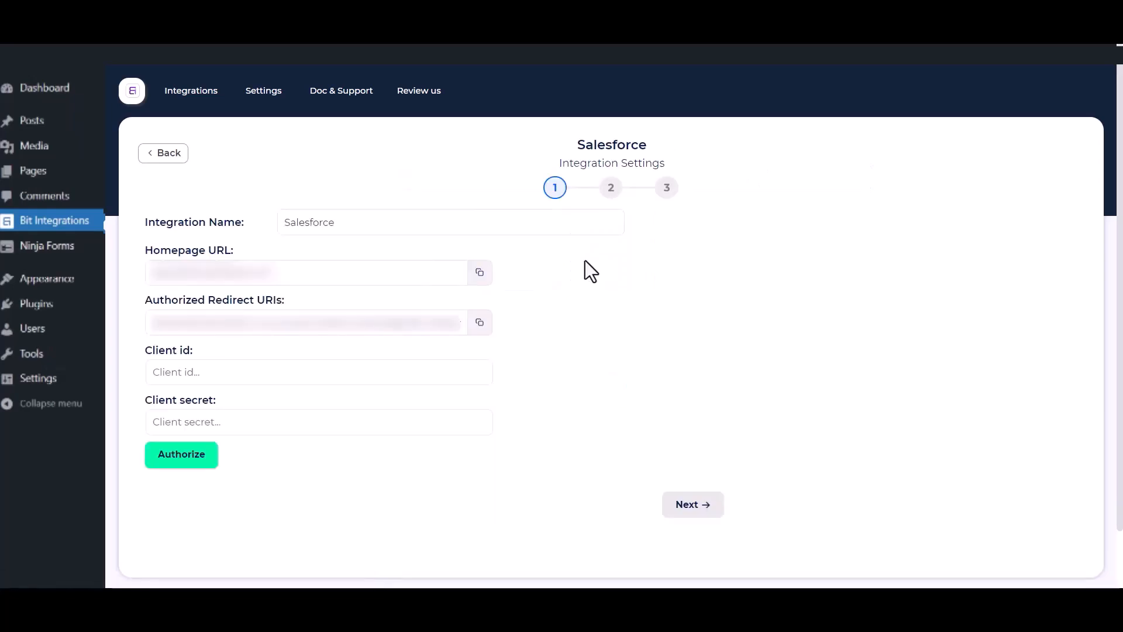
# Step: Highlight the integration name and client secret fields in the Salesforce settings form
pyautogui.moveTo(365, 221); pyautogui.dragTo(288, 222)
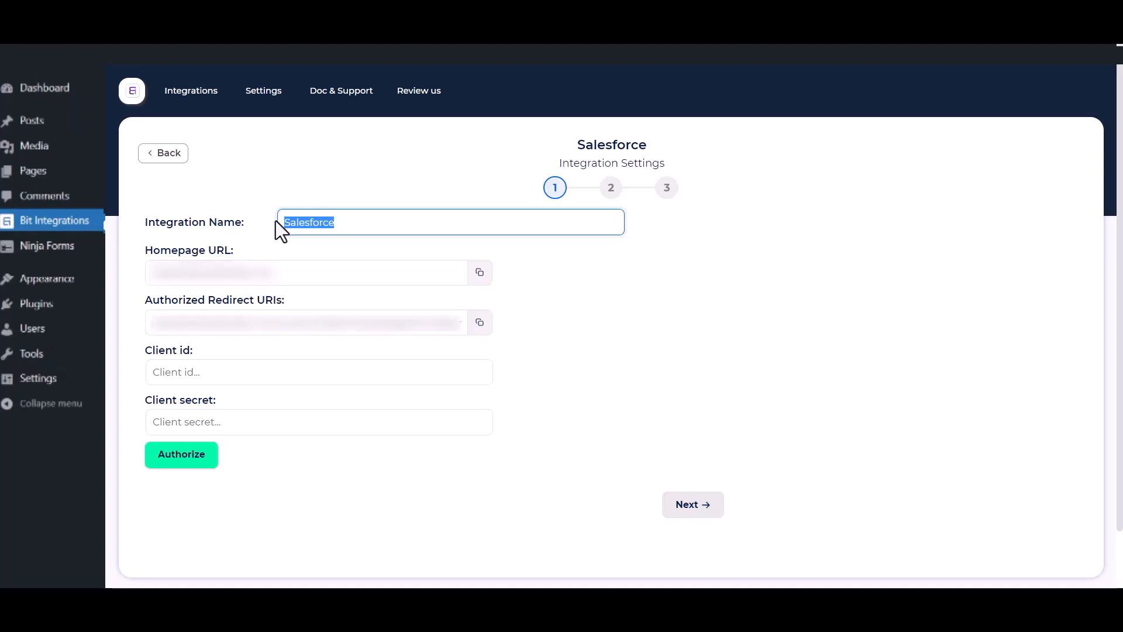
pyautogui.click(520, 419)
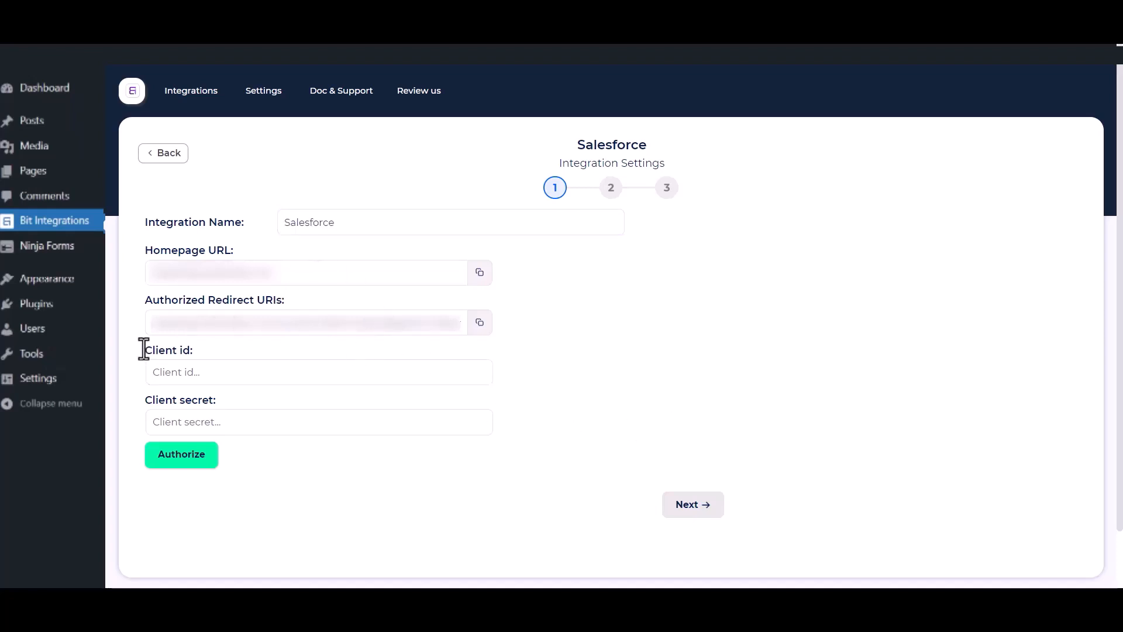
pyautogui.moveTo(144, 397); pyautogui.dragTo(223, 405)
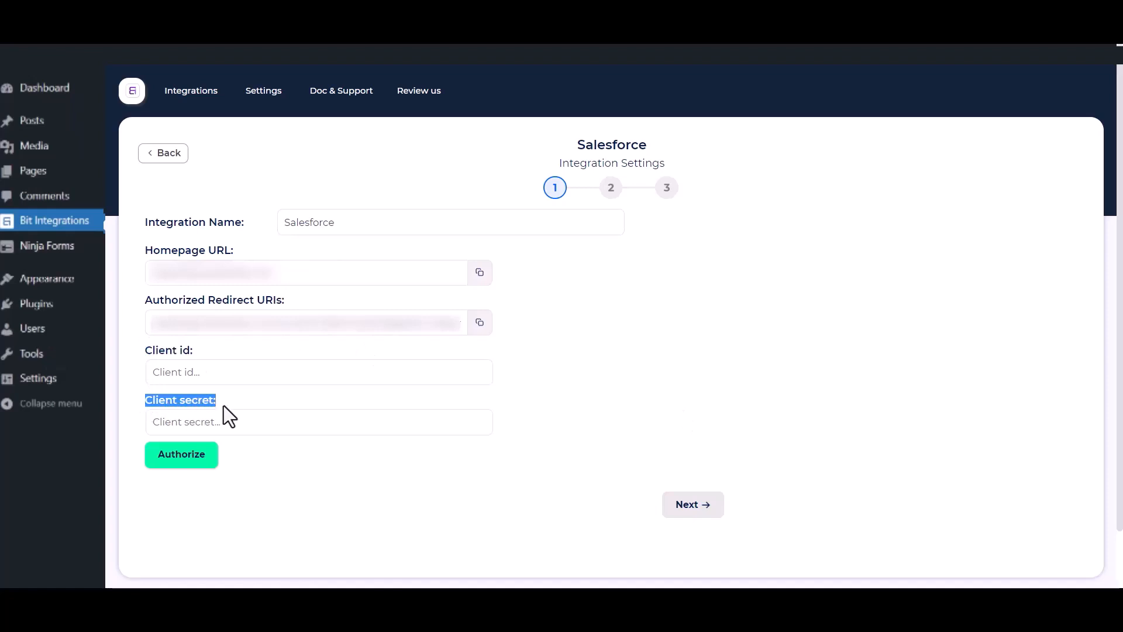
pyautogui.click(598, 385)
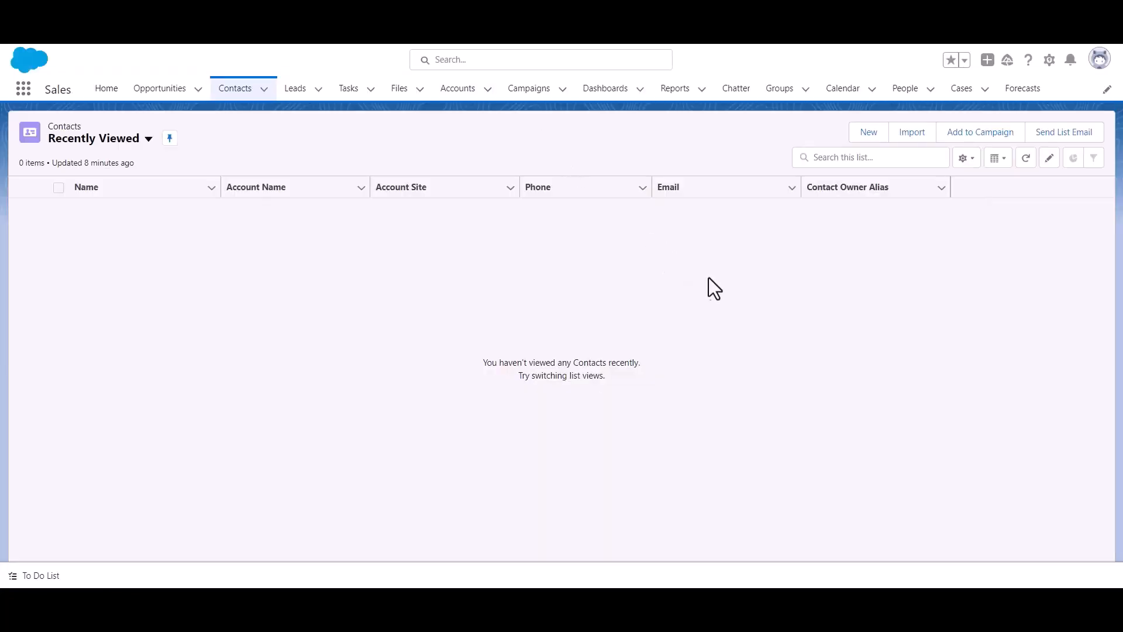
# Step: Go to Salesforce Setup and open App Manager under Platform Tools > Apps
pyautogui.click(1050, 62)
pyautogui.click(1016, 112)
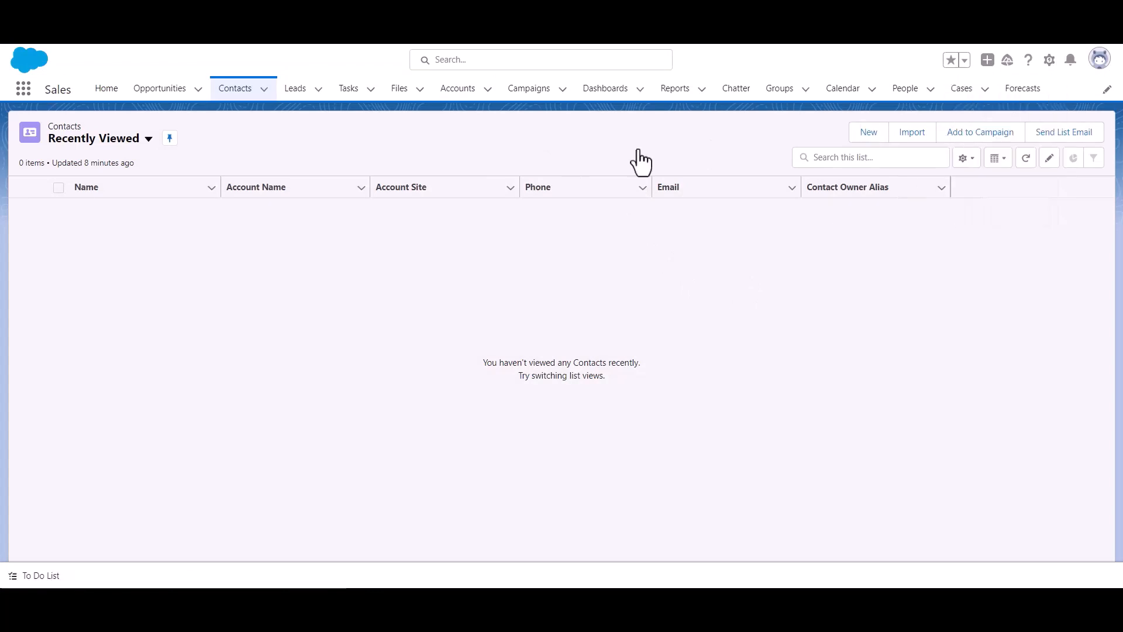
pyautogui.scroll(-3, 64, 245)
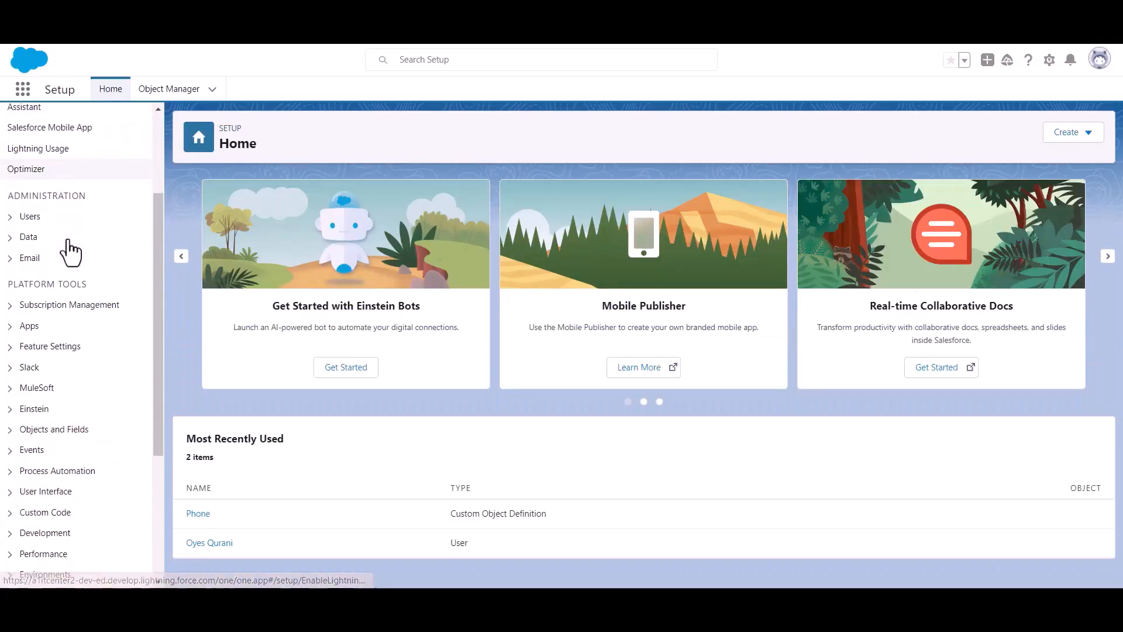
pyautogui.moveTo(8, 285); pyautogui.dragTo(114, 287)
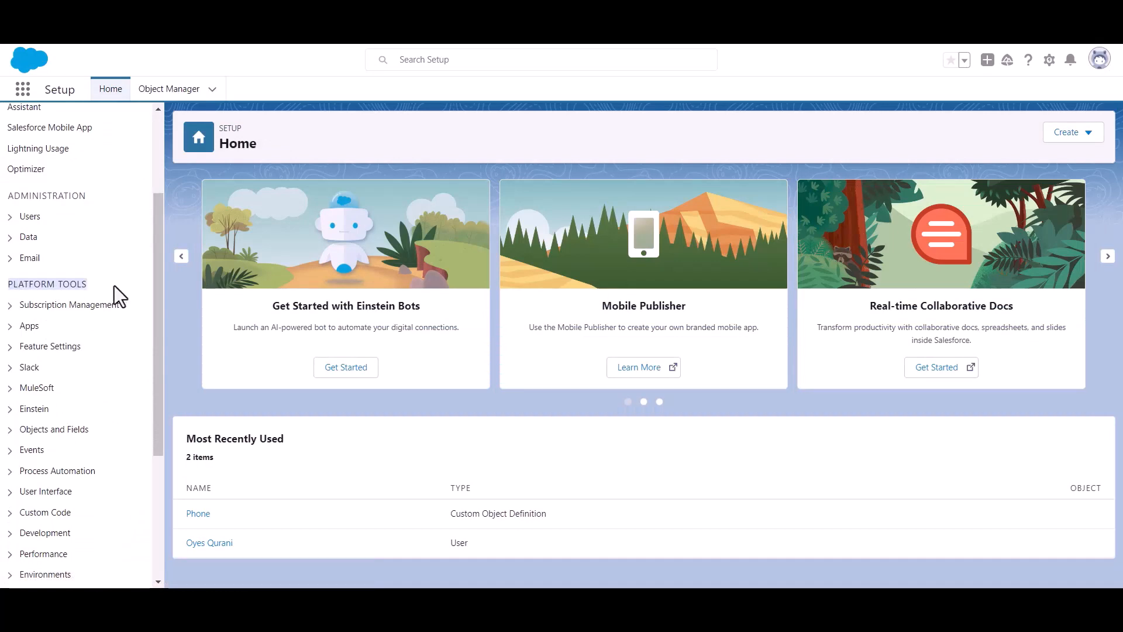
pyautogui.click(13, 327)
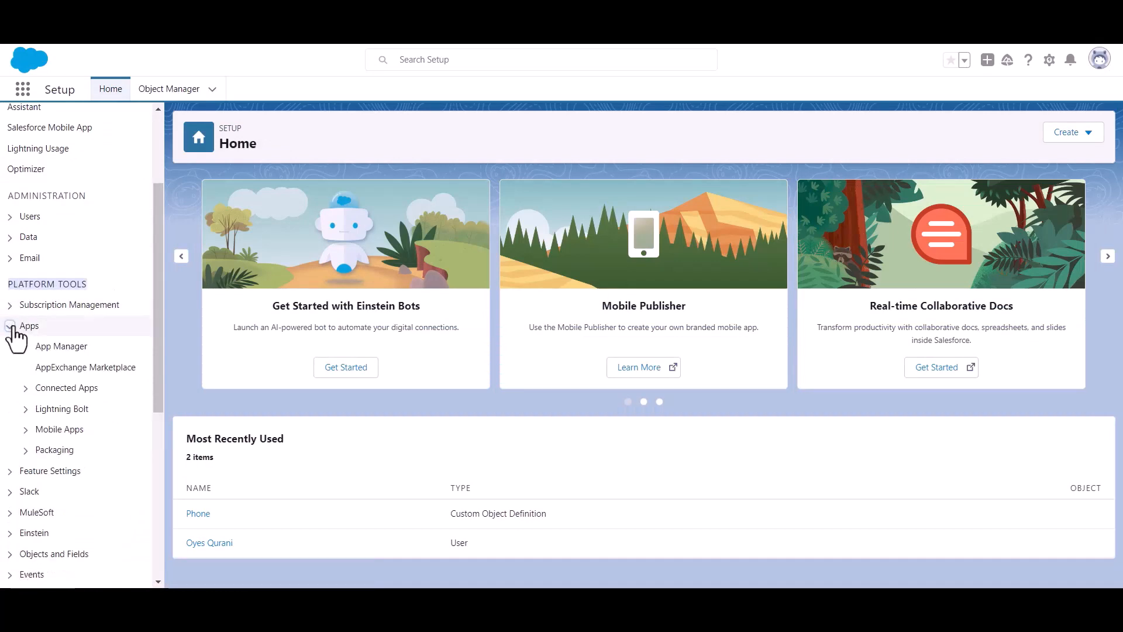
pyautogui.click(65, 348)
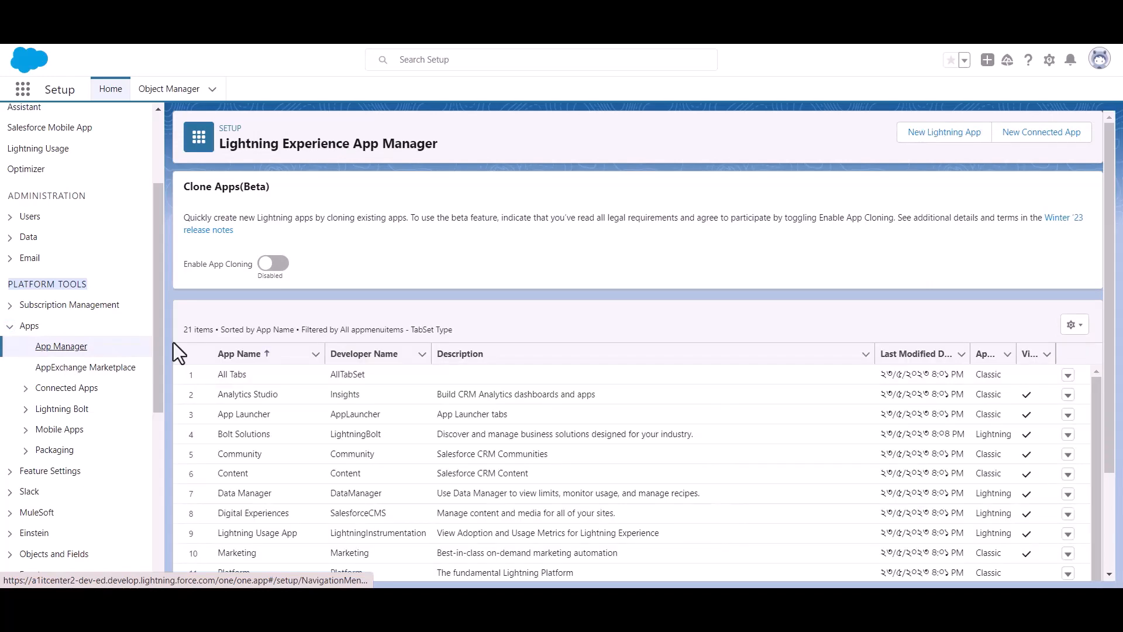
# Step: Create a new connected app named 'Bit Apps' and paste the contact e-mail
pyautogui.click(1033, 141)
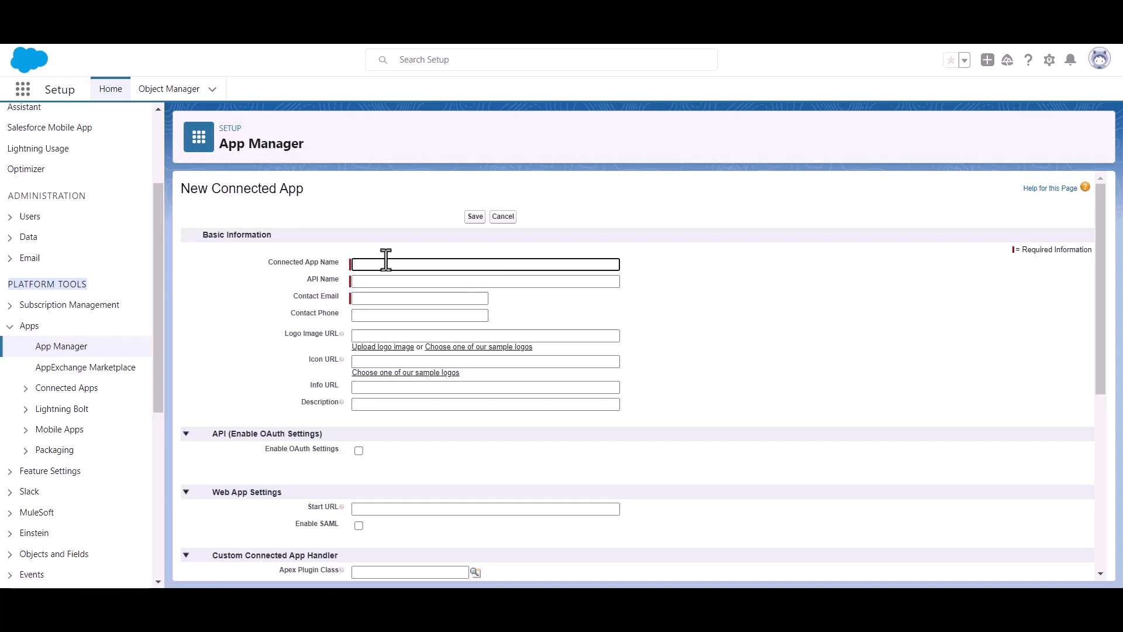
pyautogui.write('Bit ')
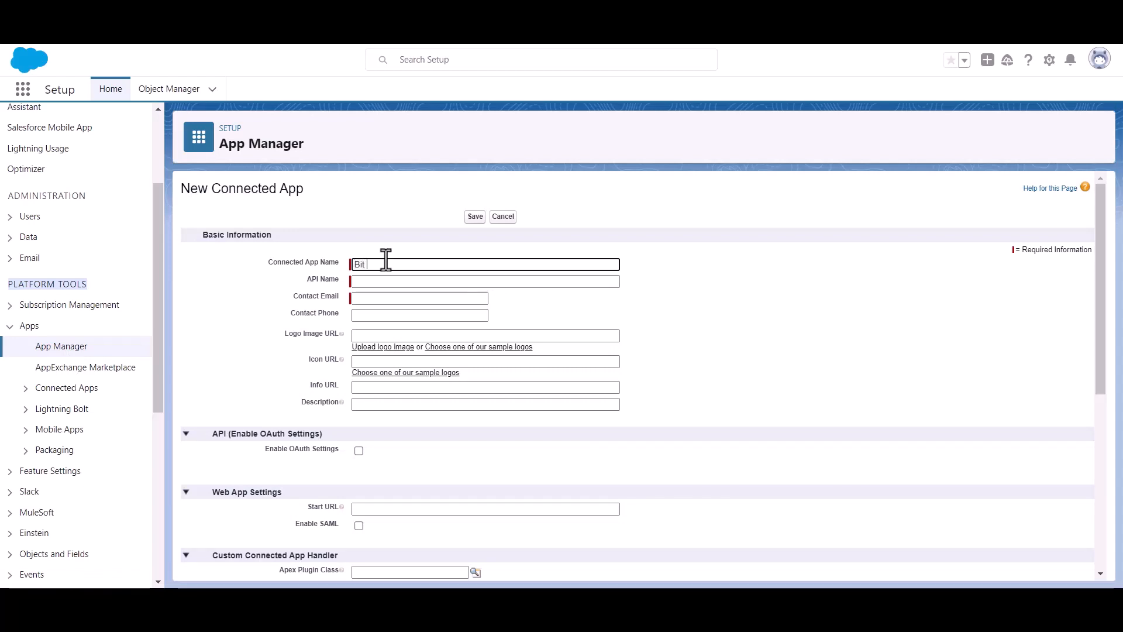
pyautogui.write('Apps')
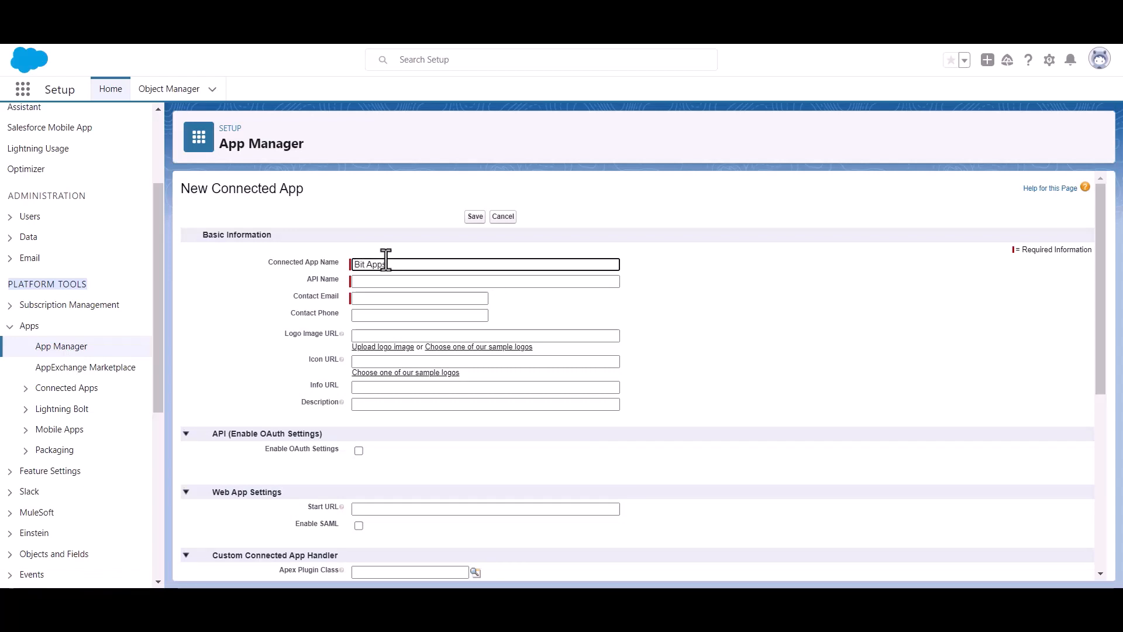
pyautogui.click(393, 298)
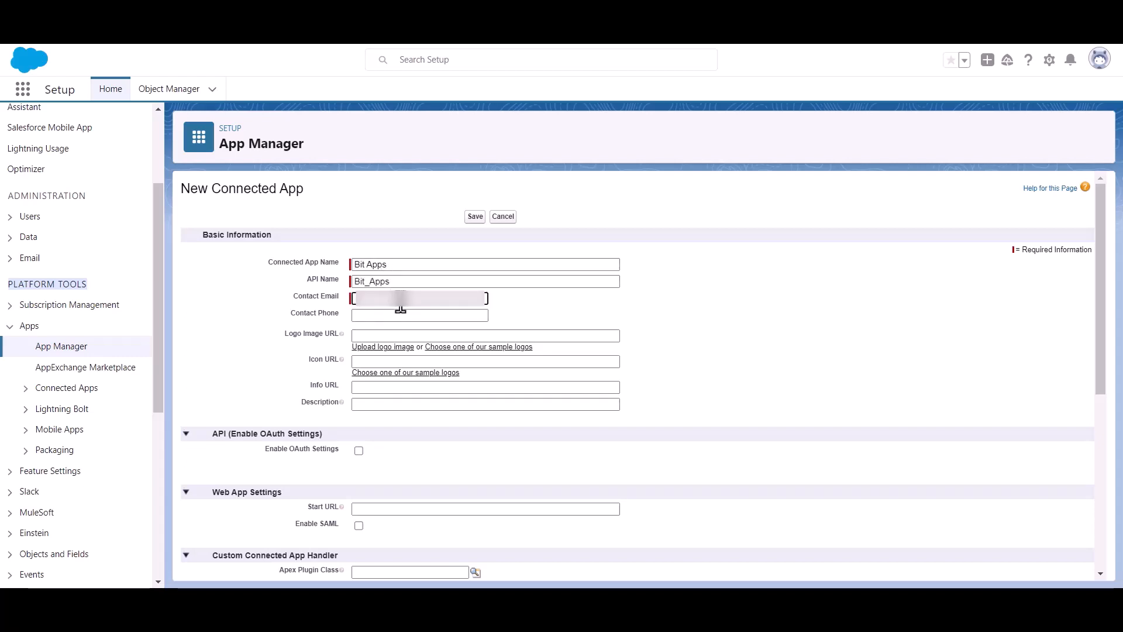
pyautogui.hotkey('ctrl', 'v')
pyautogui.click(547, 303)
# Step: Enable OAuth Settings for the app and place the cursor in Callback URL
pyautogui.scroll(-1, 547, 301)
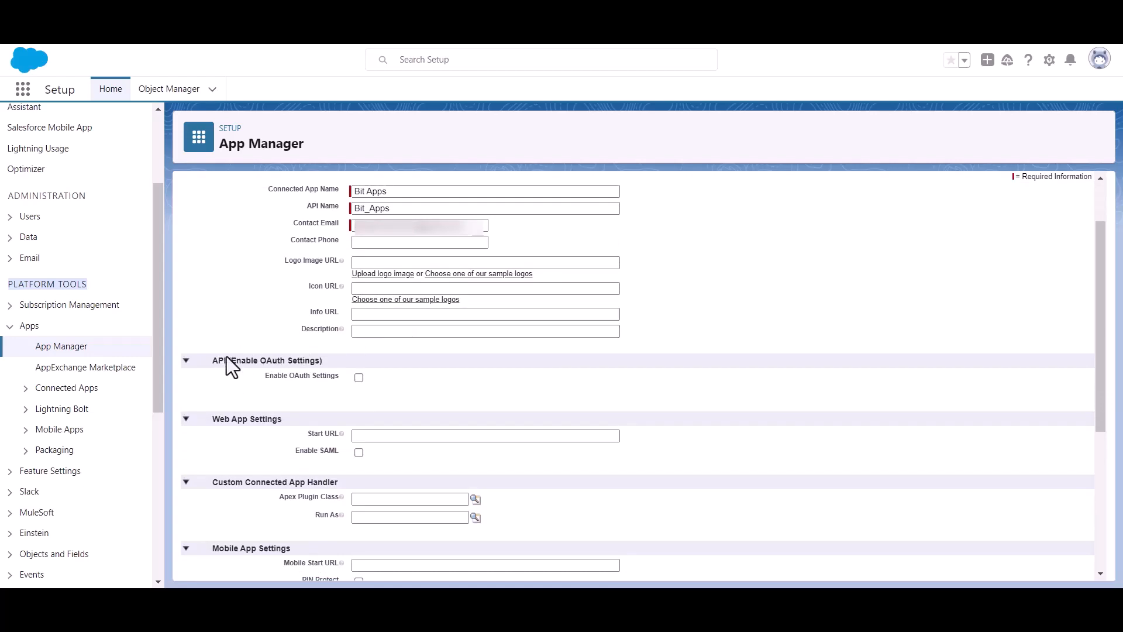
pyautogui.moveTo(232, 360); pyautogui.dragTo(339, 357)
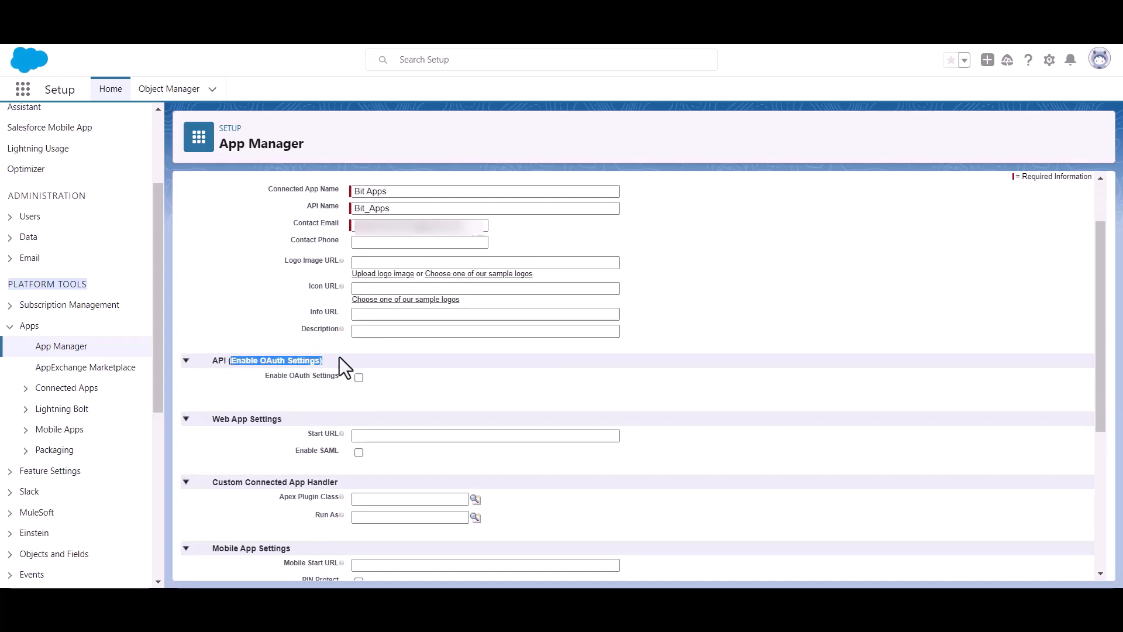
pyautogui.click(432, 391)
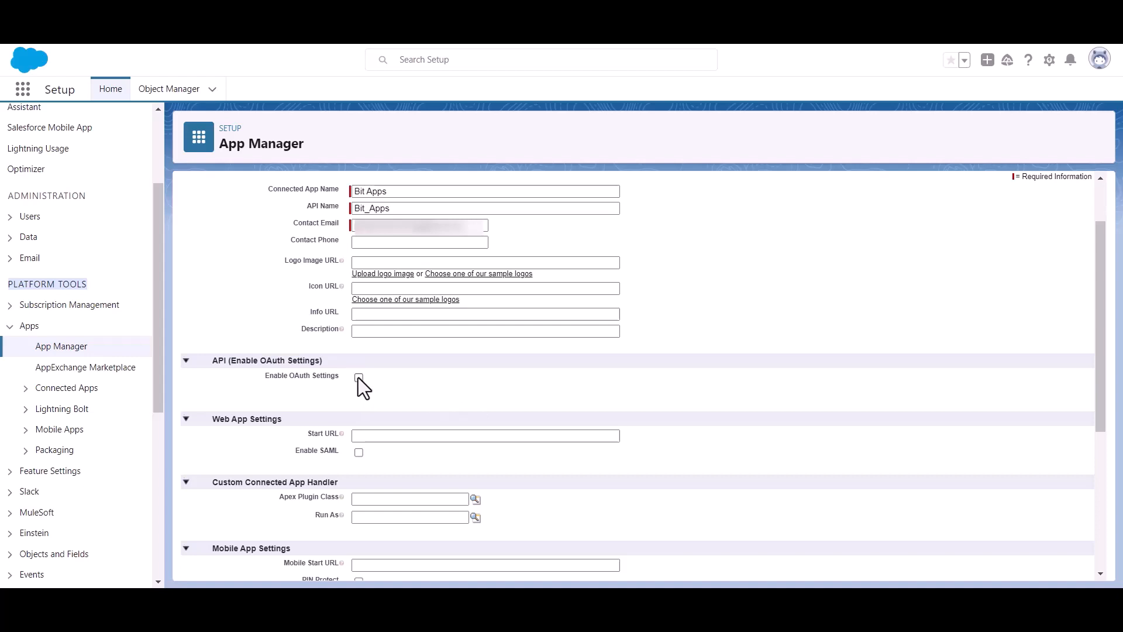
pyautogui.click(358, 377)
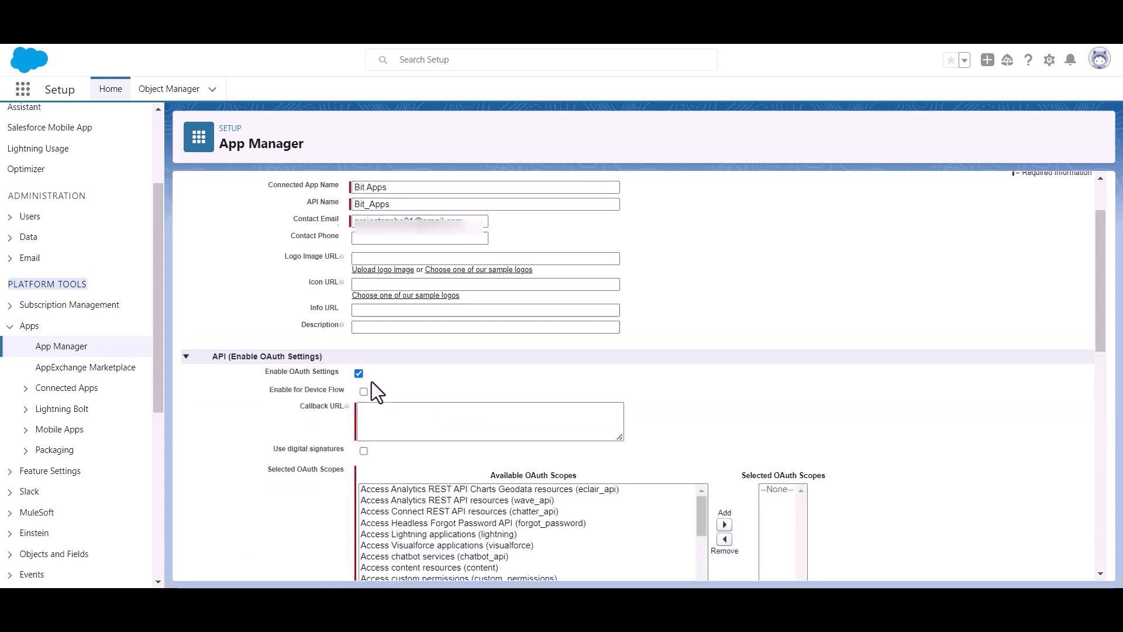
pyautogui.scroll(-2, 371, 381)
pyautogui.click(393, 345)
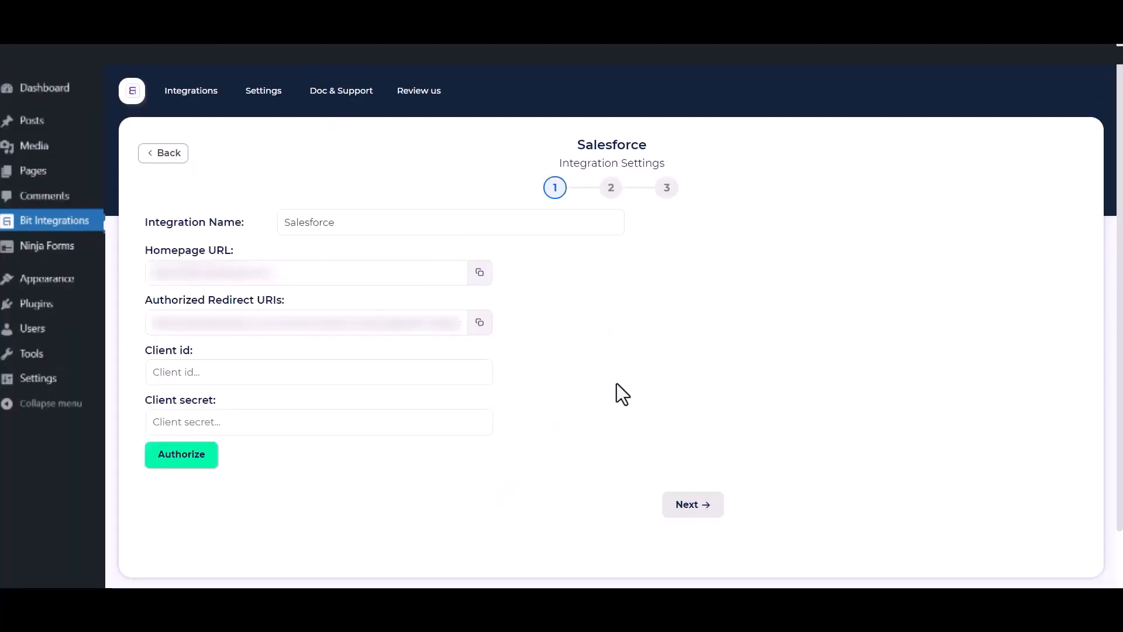
# Step: Copy the Authorized Redirect URI from the Bit Integrations Salesforce form
pyautogui.click(480, 325)
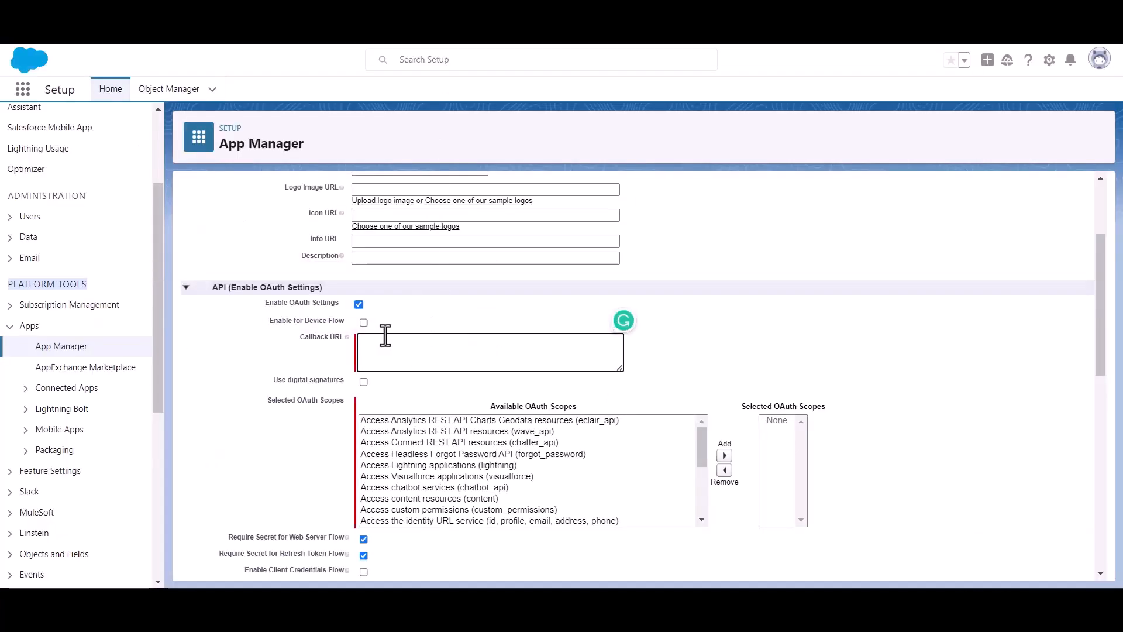
# Step: Paste the redirect URI as the connected app's Callback URL
pyautogui.hotkey('ctrl', 'v')
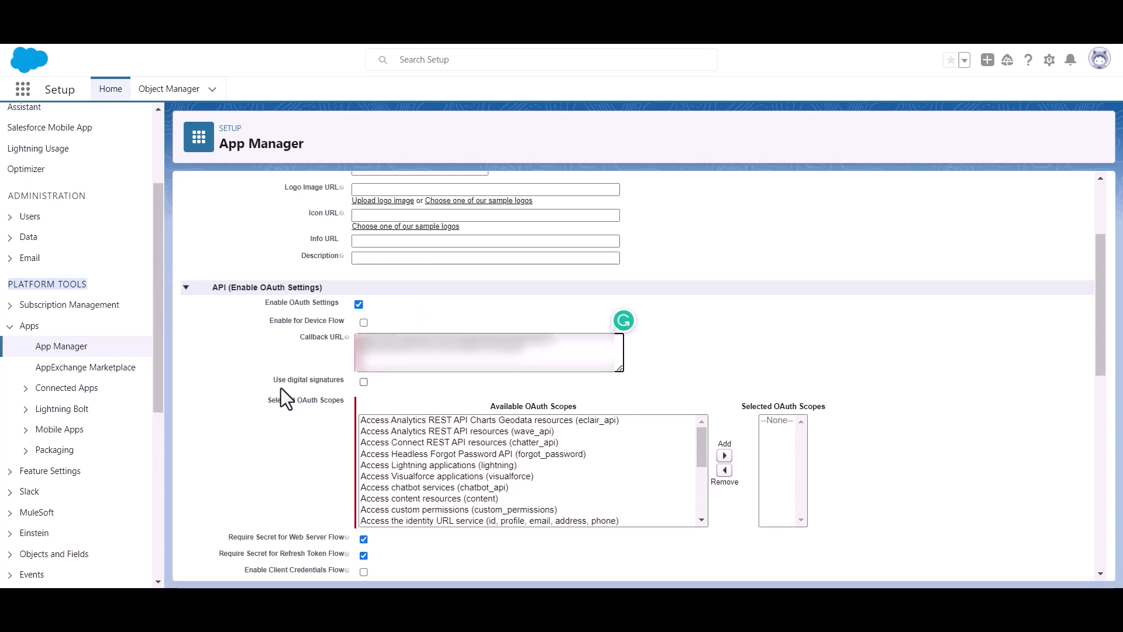
pyautogui.moveTo(265, 401); pyautogui.dragTo(311, 407)
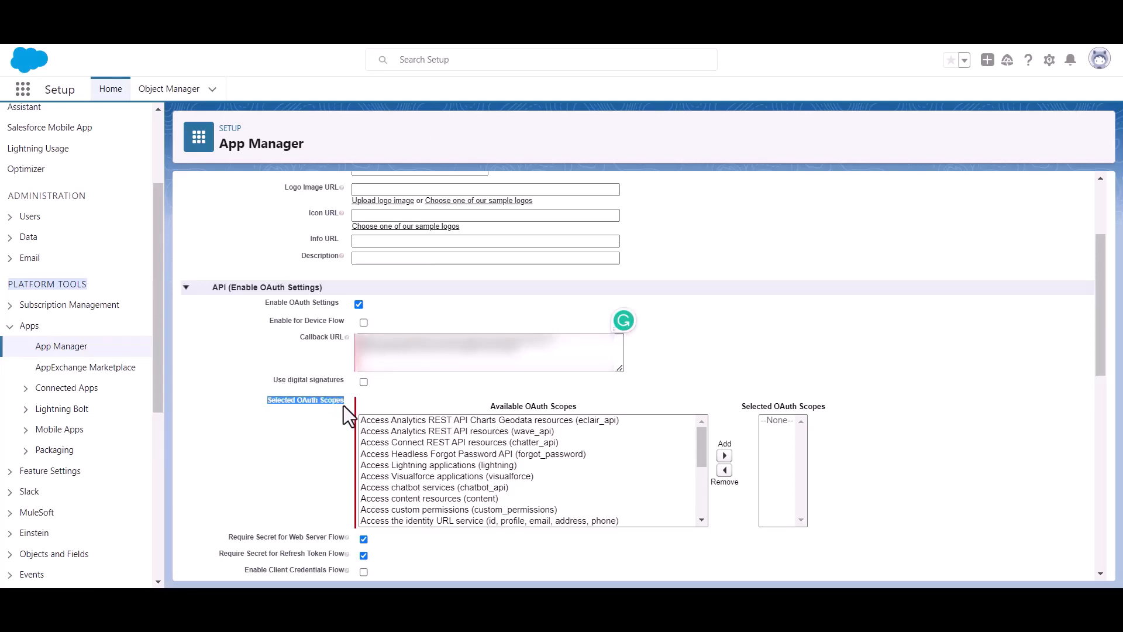
pyautogui.scroll(-4, 491, 483)
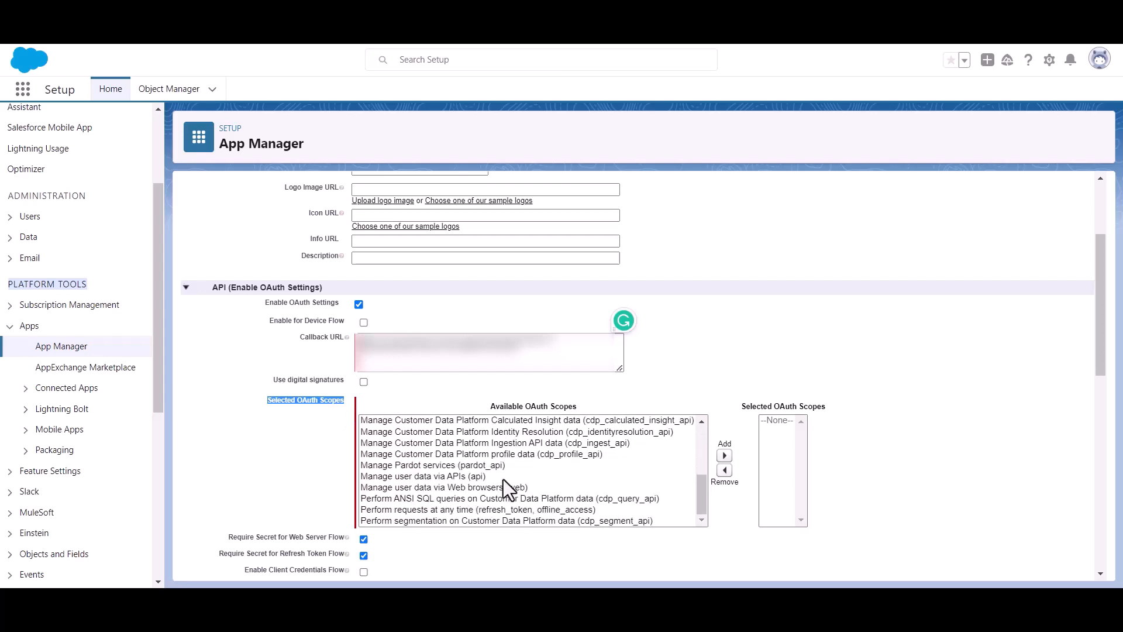
pyautogui.scroll(2, 496, 472)
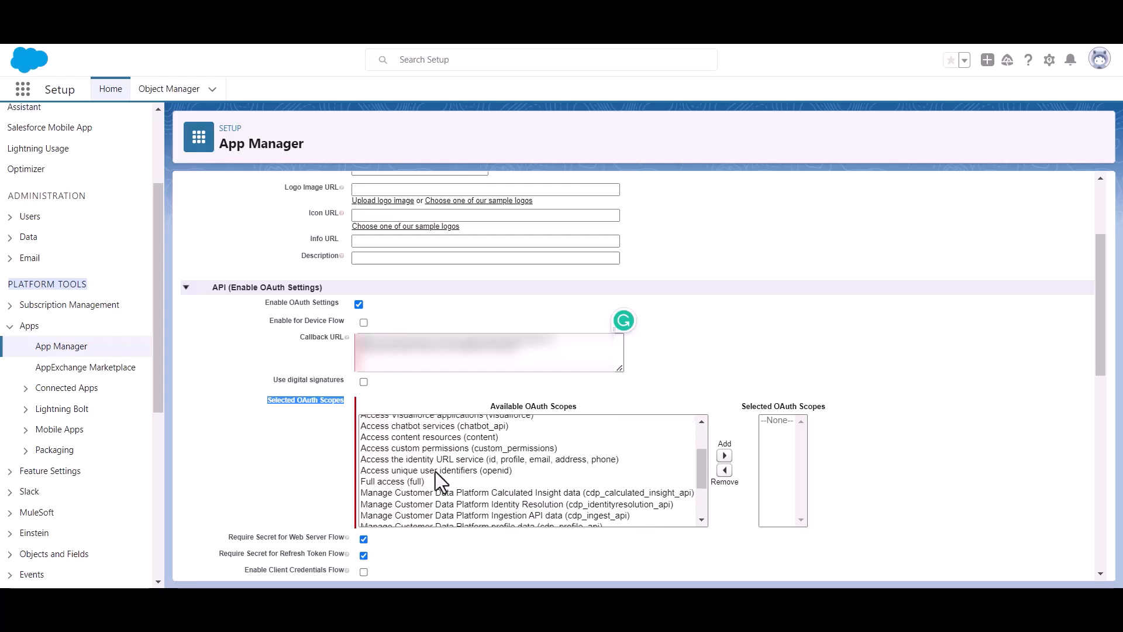
# Step: Add the Full access (full) OAuth scope and save the connected app
pyautogui.click(378, 480)
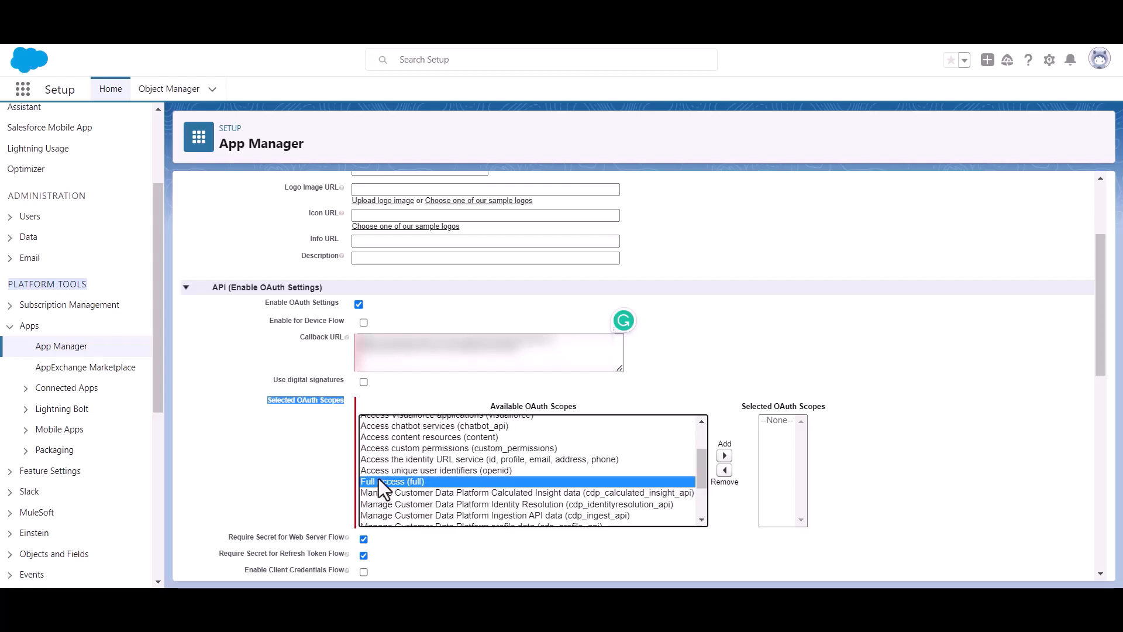
pyautogui.click(724, 455)
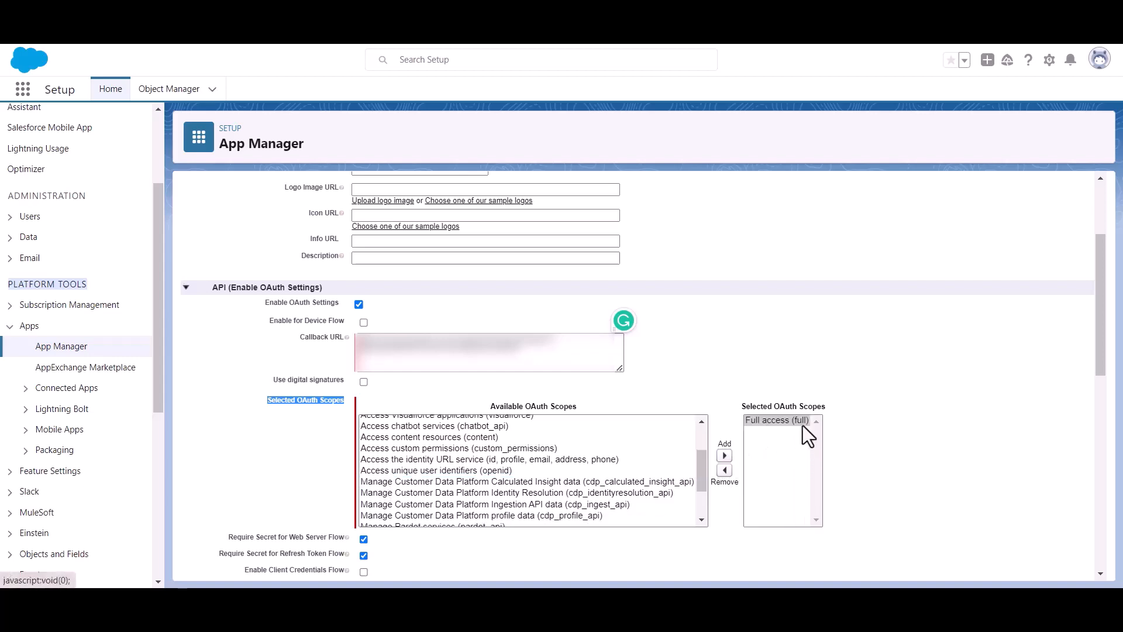
pyautogui.scroll(-5, 559, 423)
pyautogui.scroll(-10, 380, 429)
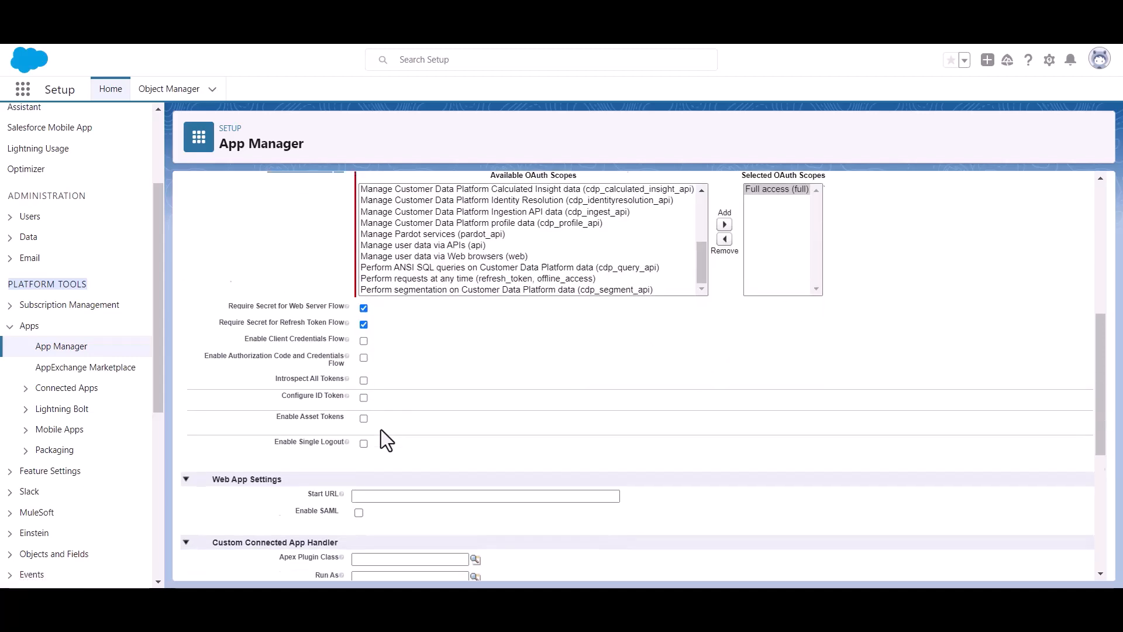
pyautogui.click(475, 551)
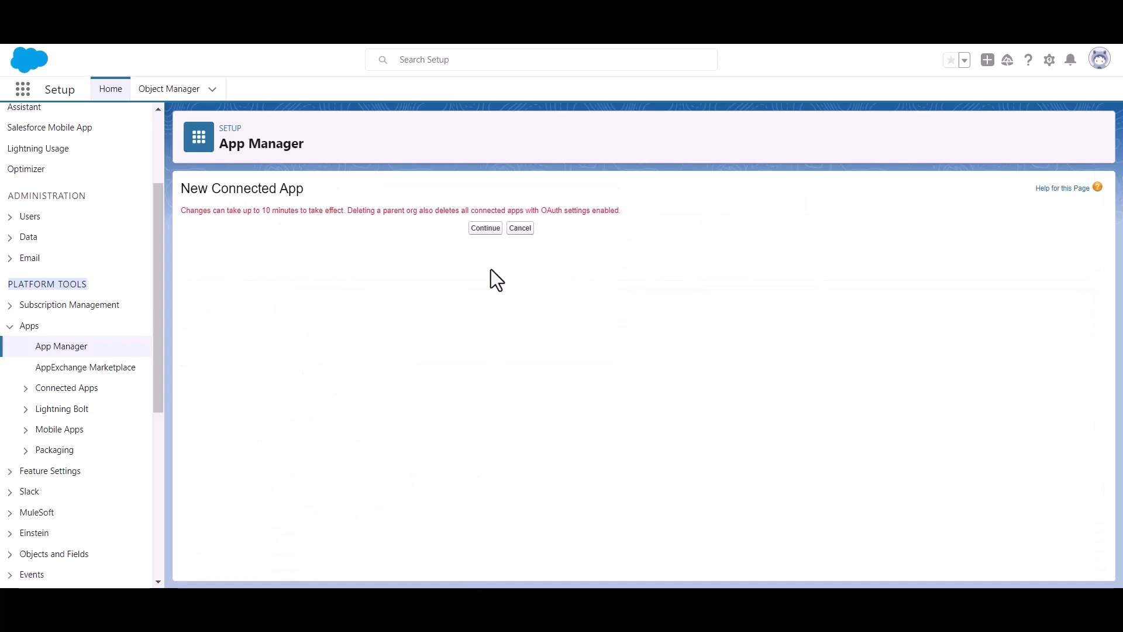
# Step: Continue past the 10-minute activation notice and open Manage Consumer Details for Bit Apps
pyautogui.click(475, 229)
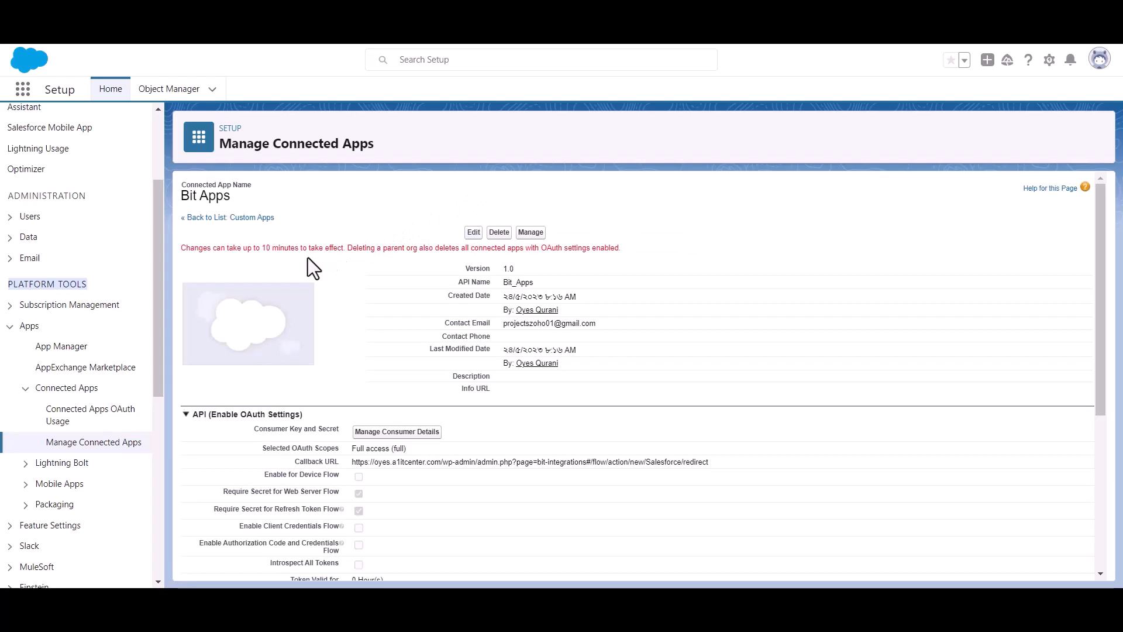
pyautogui.tripleClick(288, 248)
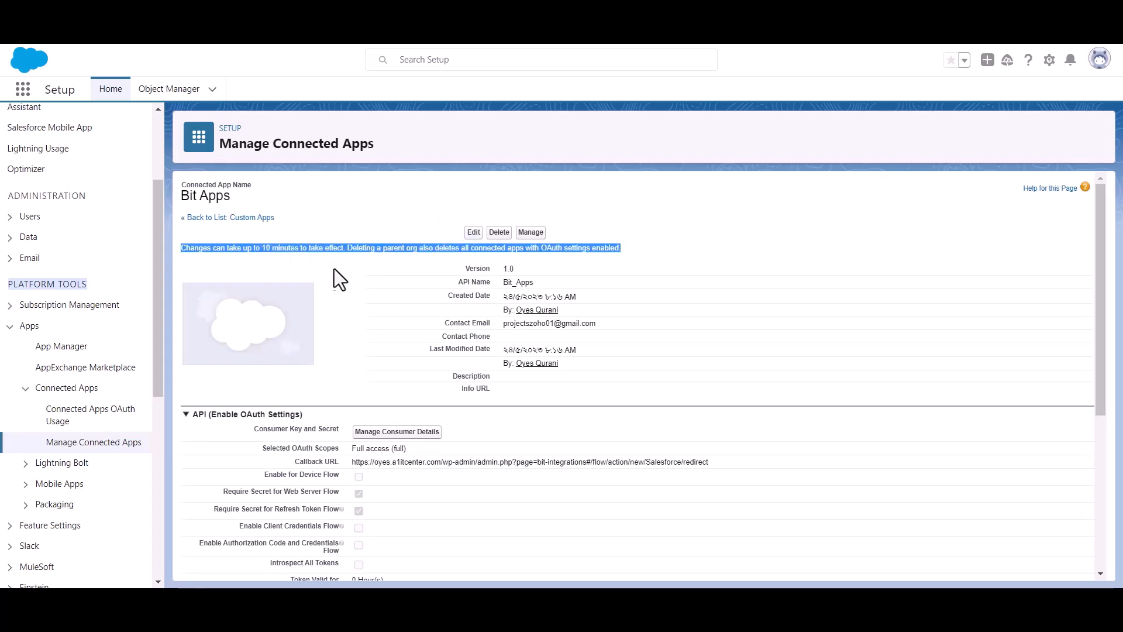
pyautogui.click(356, 257)
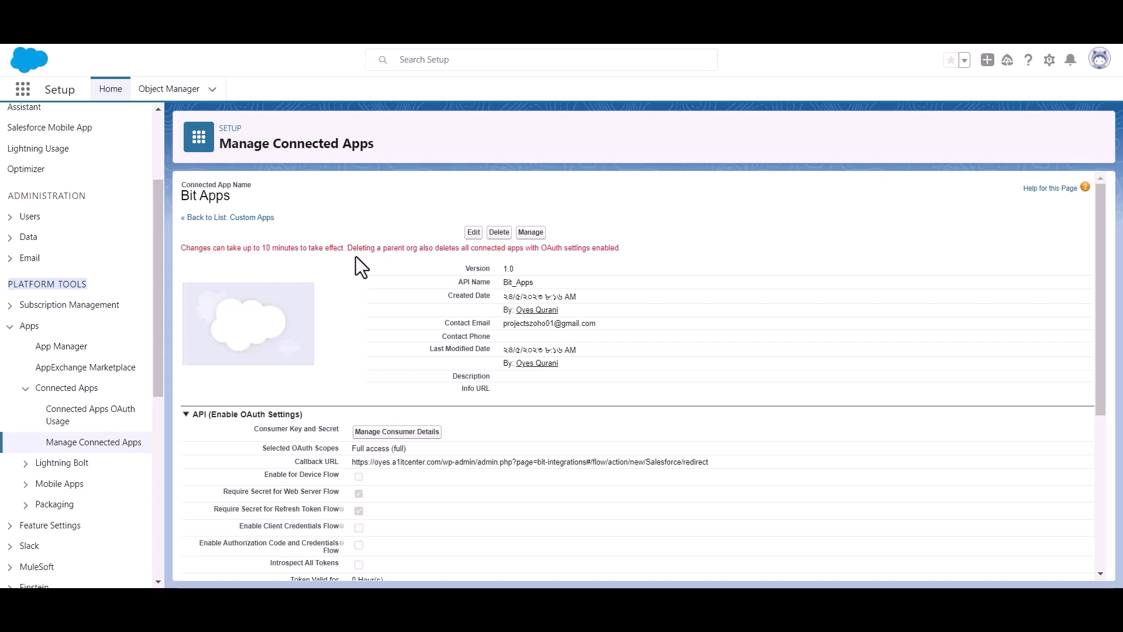
pyautogui.scroll(-1, 356, 257)
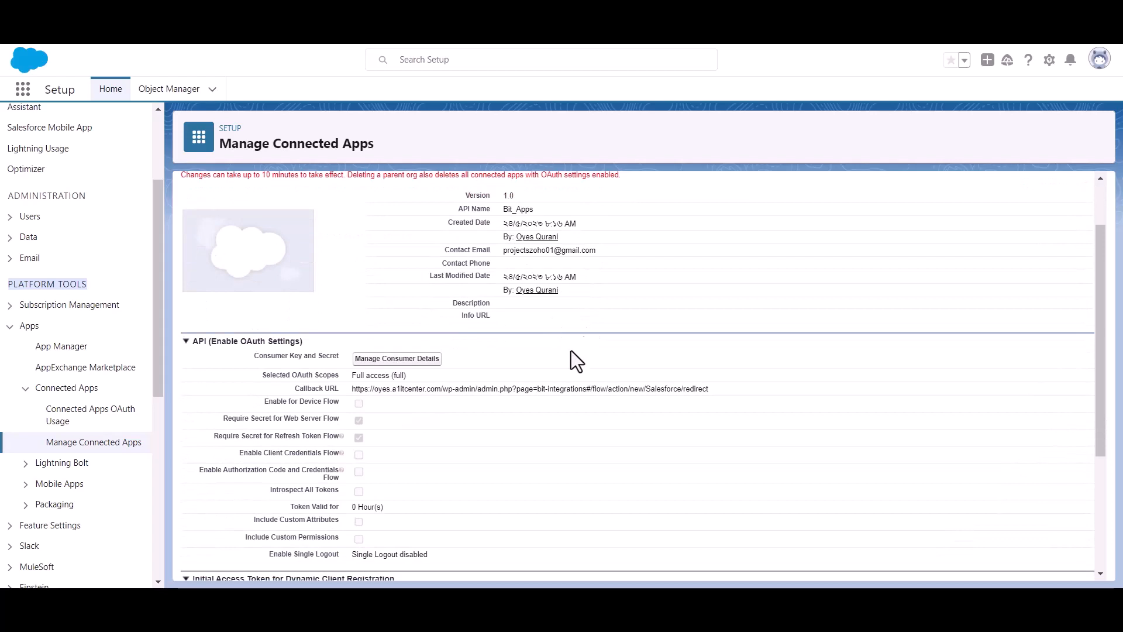
pyautogui.click(395, 361)
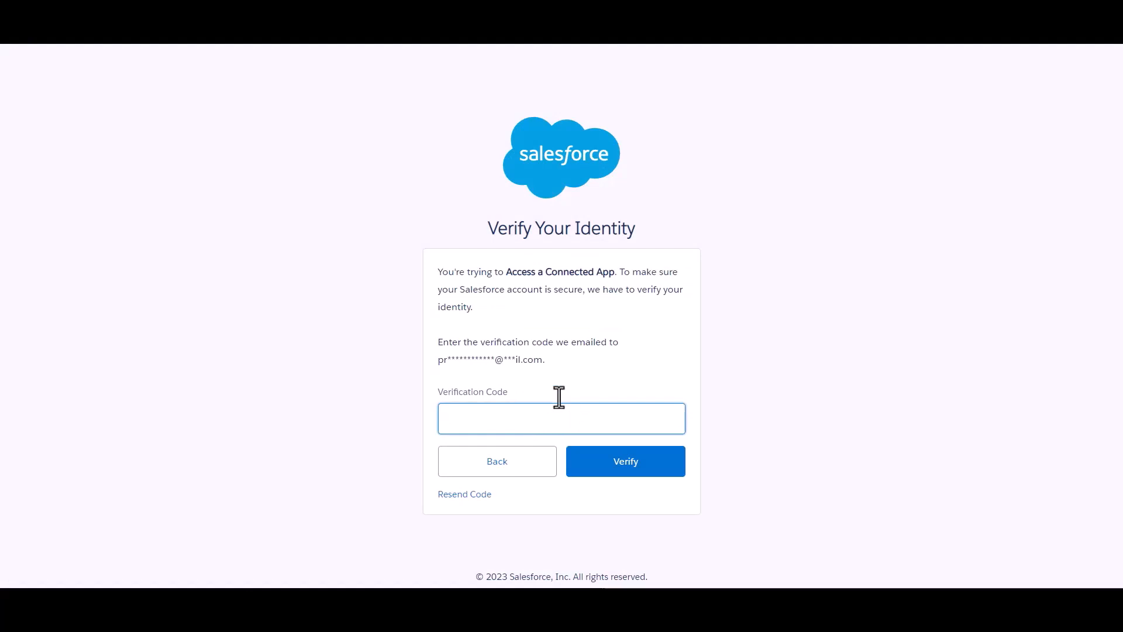
# Step: Paste the emailed verification code and verify your identity
pyautogui.click(583, 366)
pyautogui.click(579, 417)
pyautogui.hotkey('ctrl', 'v')
pyautogui.click(618, 363)
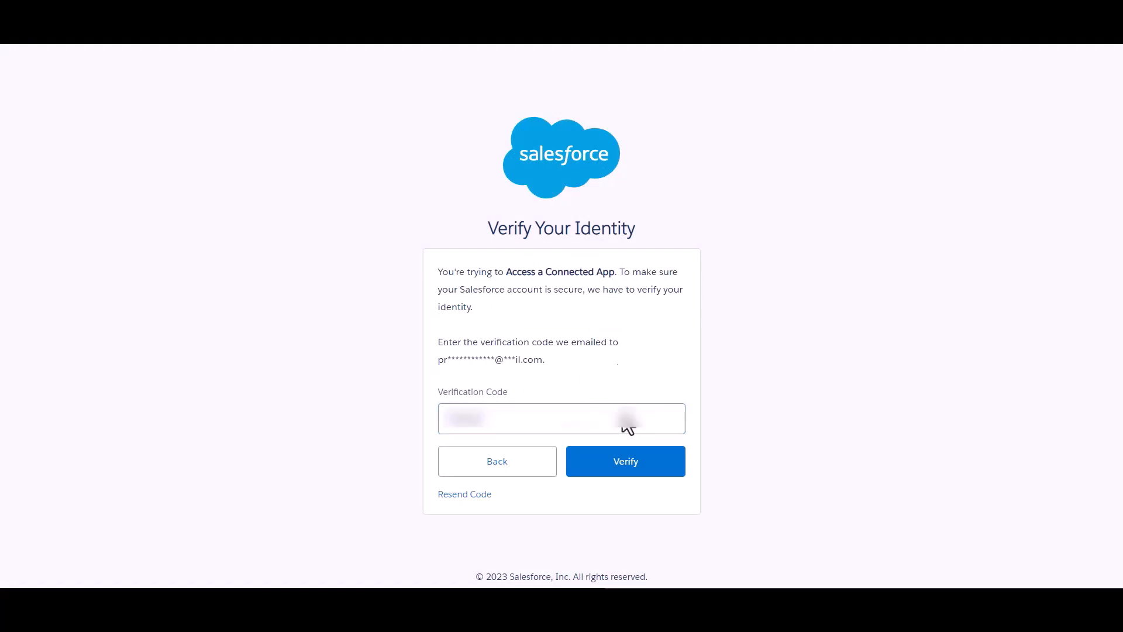
pyautogui.click(634, 468)
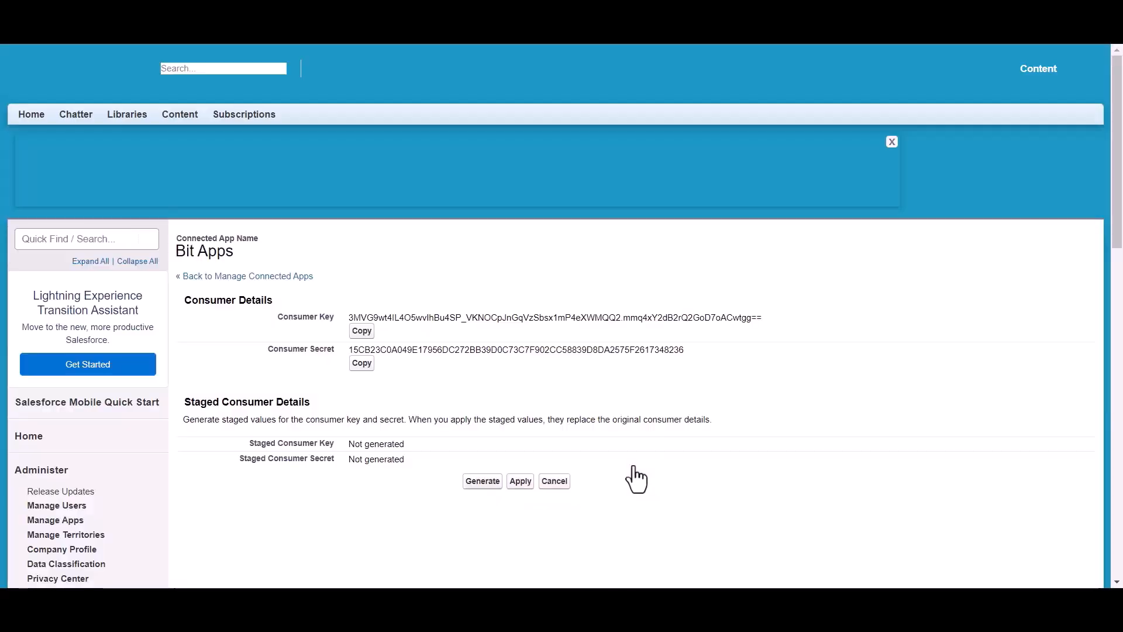
# Step: Copy the Bit Apps Consumer Key
pyautogui.scroll(-1, 522, 281)
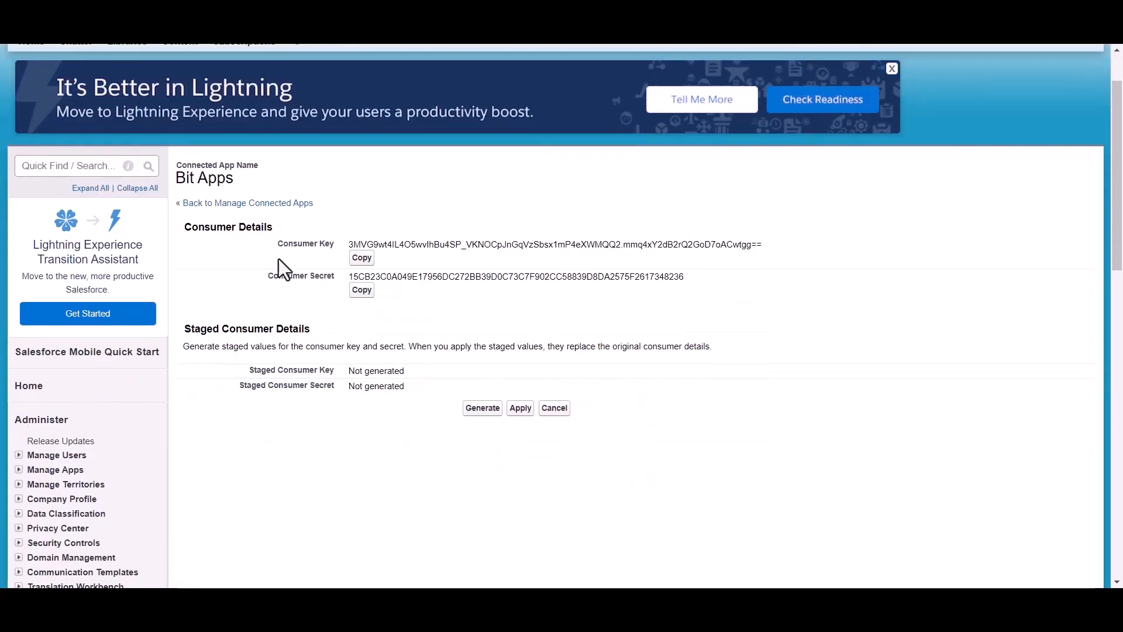
pyautogui.moveTo(324, 245); pyautogui.dragTo(333, 242)
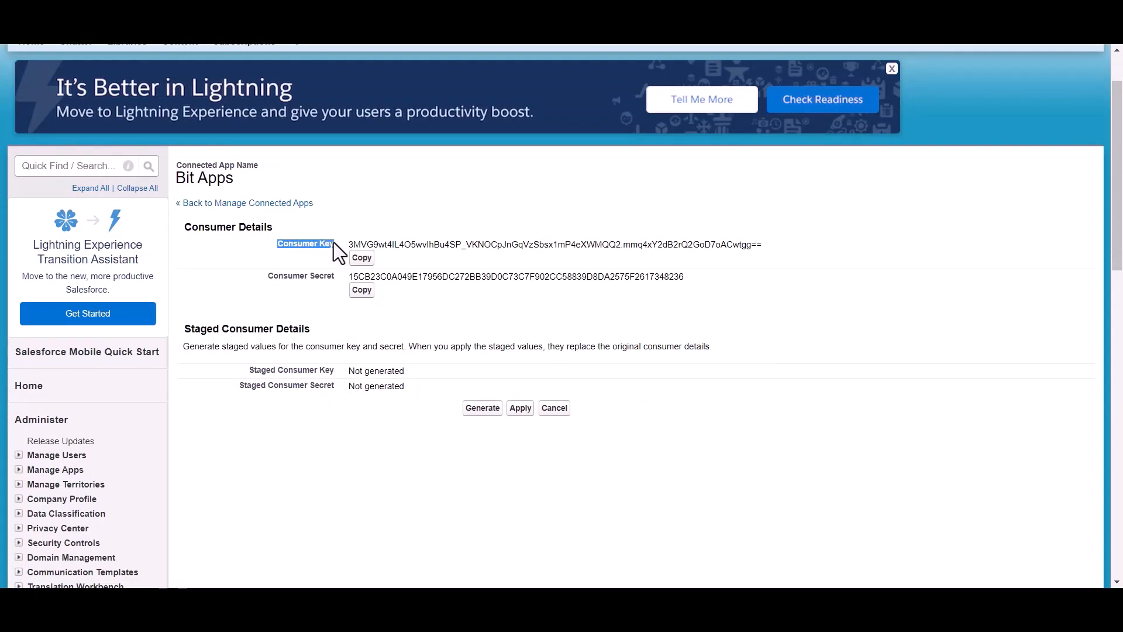
pyautogui.moveTo(259, 278); pyautogui.dragTo(338, 279)
pyautogui.click(399, 307)
pyautogui.scroll(1, 399, 307)
pyautogui.click(362, 327)
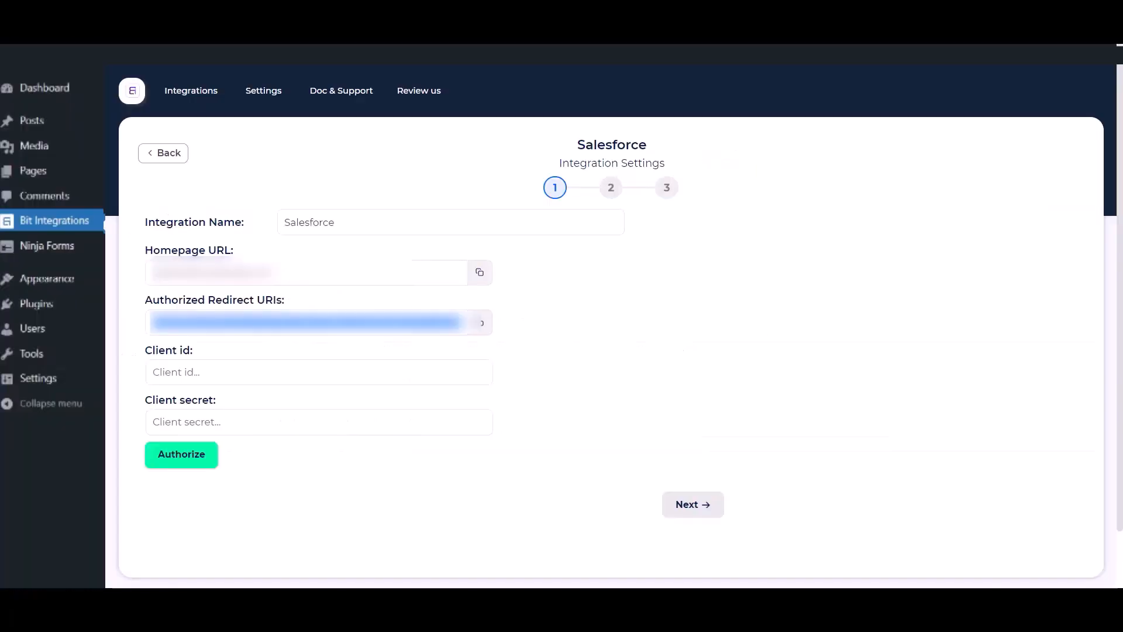
# Step: Fill Client id with the consumer key and Client secret with the consumer secret
pyautogui.click(240, 372)
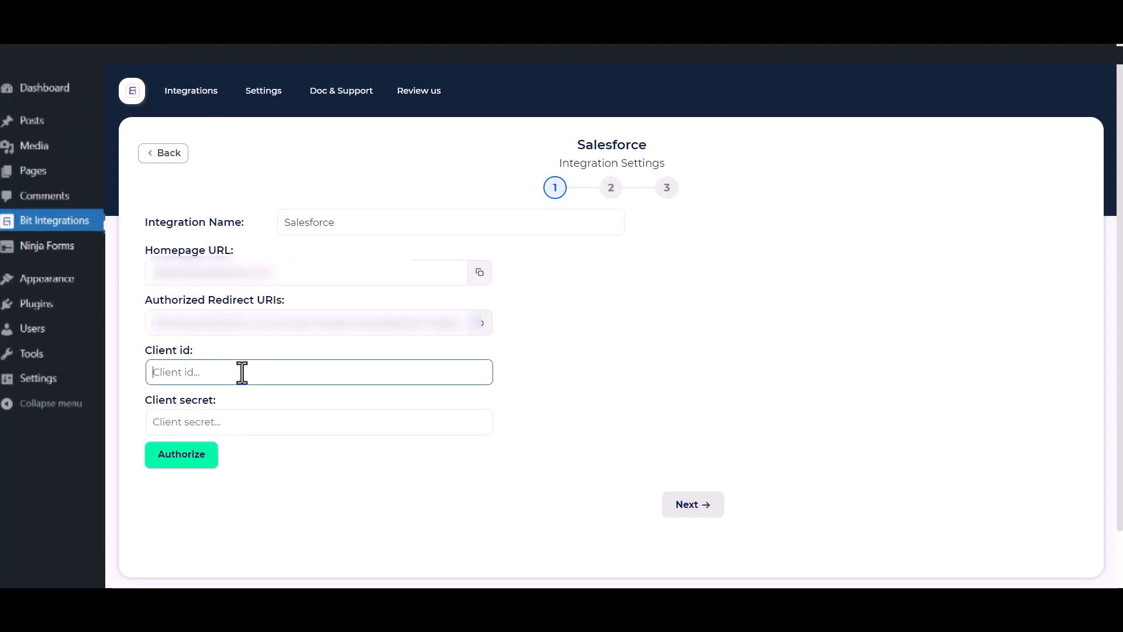
pyautogui.hotkey('ctrl', 'v')
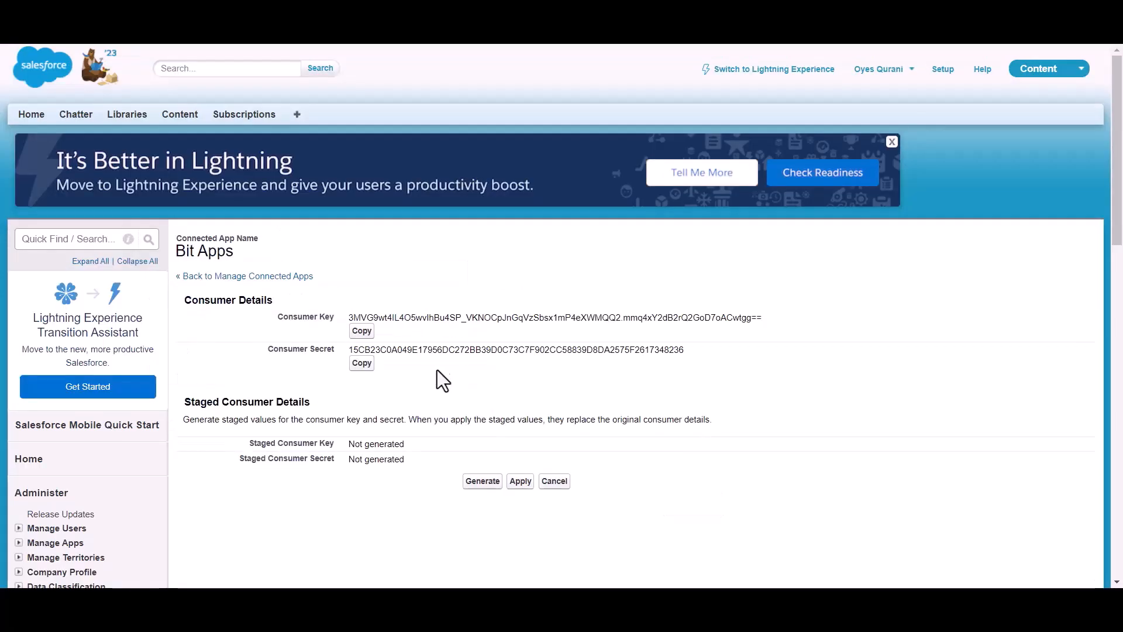
pyautogui.click(361, 365)
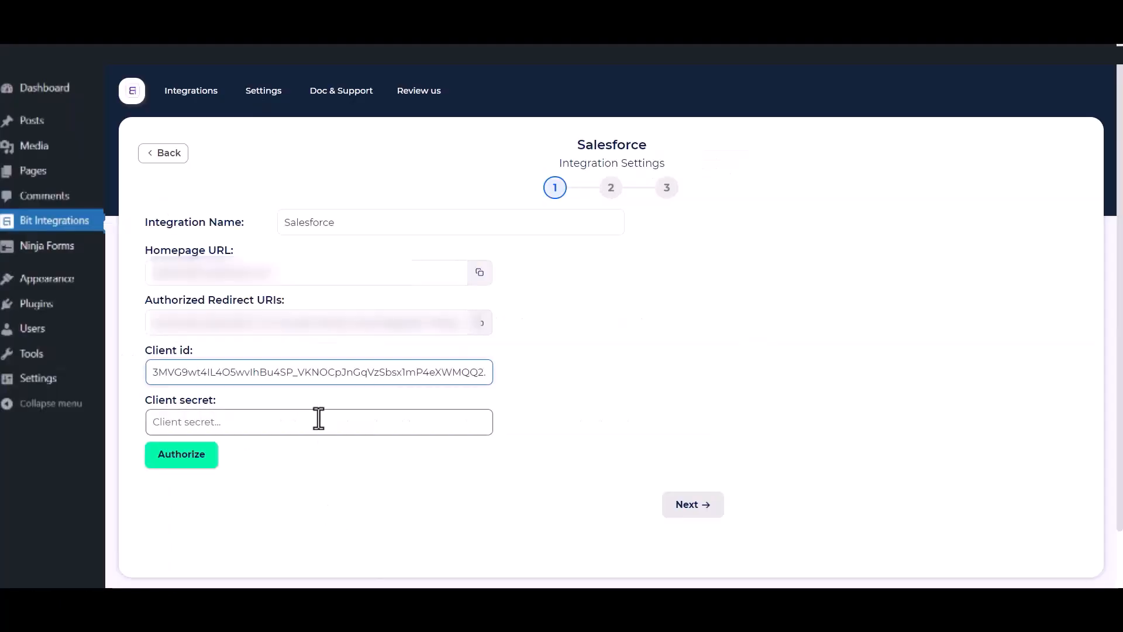
pyautogui.click(319, 418)
pyautogui.hotkey('ctrl', 'v')
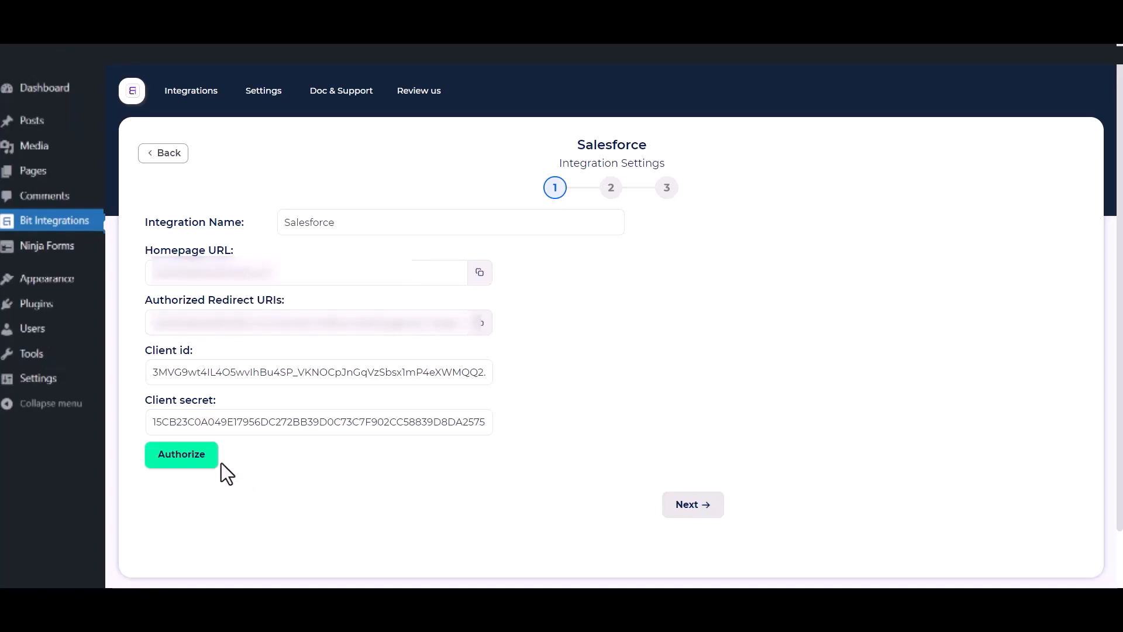
# Step: Authorize the connection and allow Bit Integrations access in the Salesforce consent popup
pyautogui.click(166, 457)
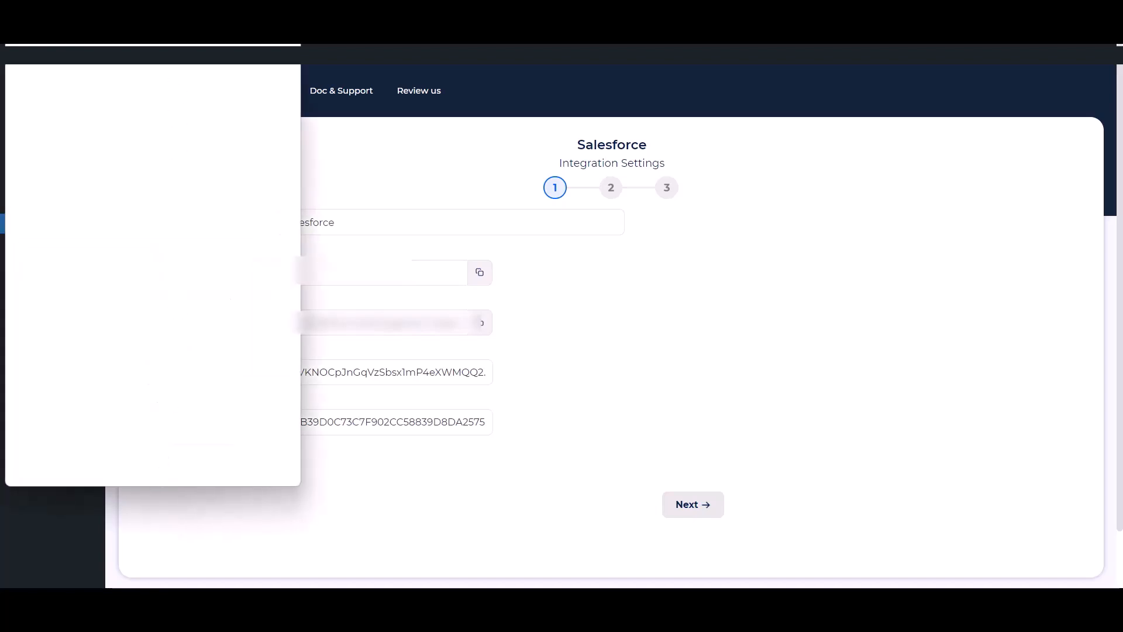
pyautogui.scroll(-6, 174, 290)
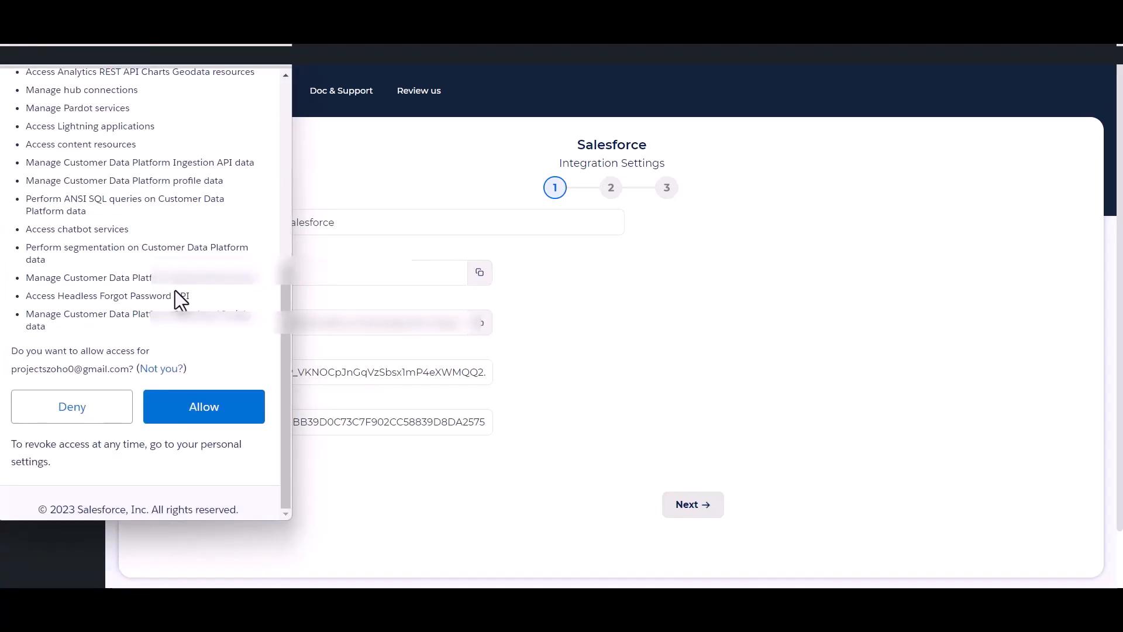
pyautogui.click(204, 410)
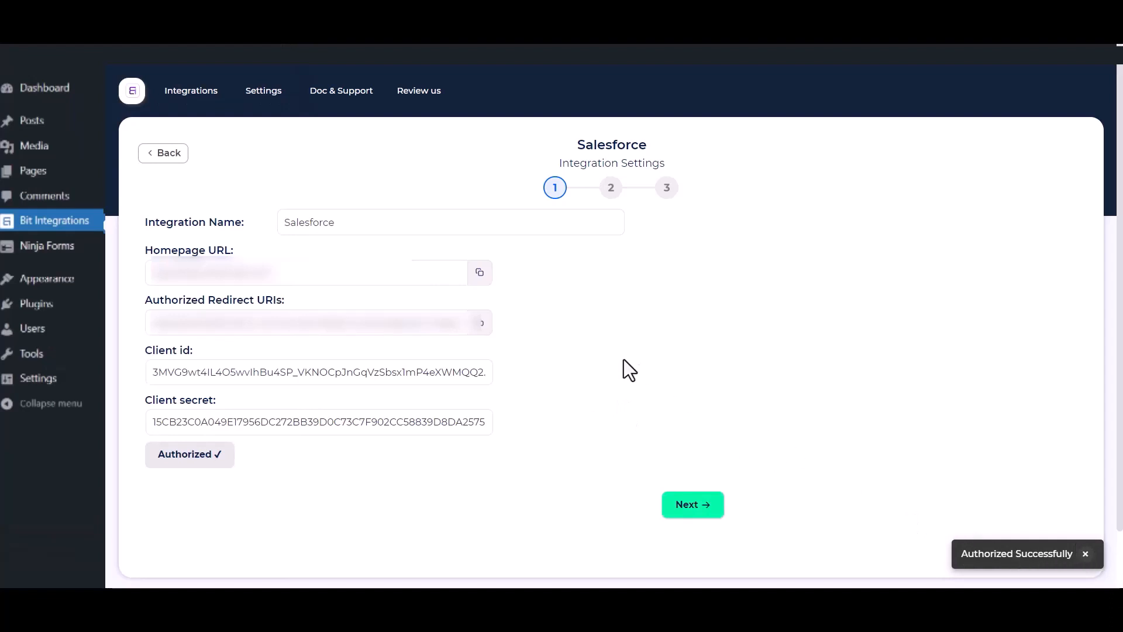
# Step: Choose the 'Create lead' action and map Name to Last Name and Email to Email
pyautogui.click(700, 506)
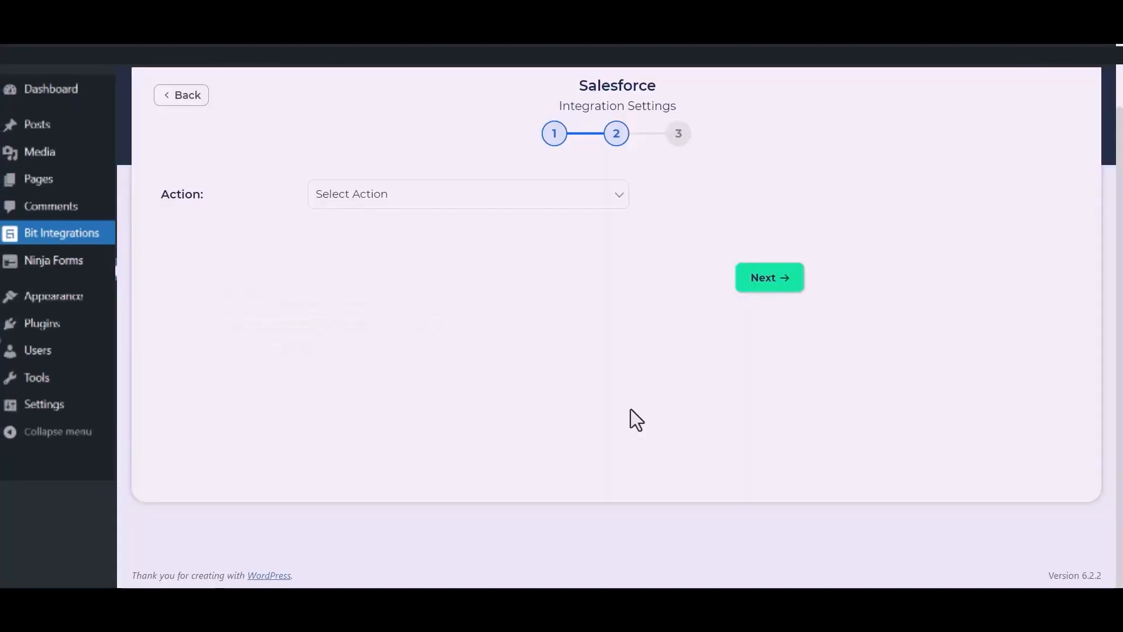
pyautogui.click(556, 202)
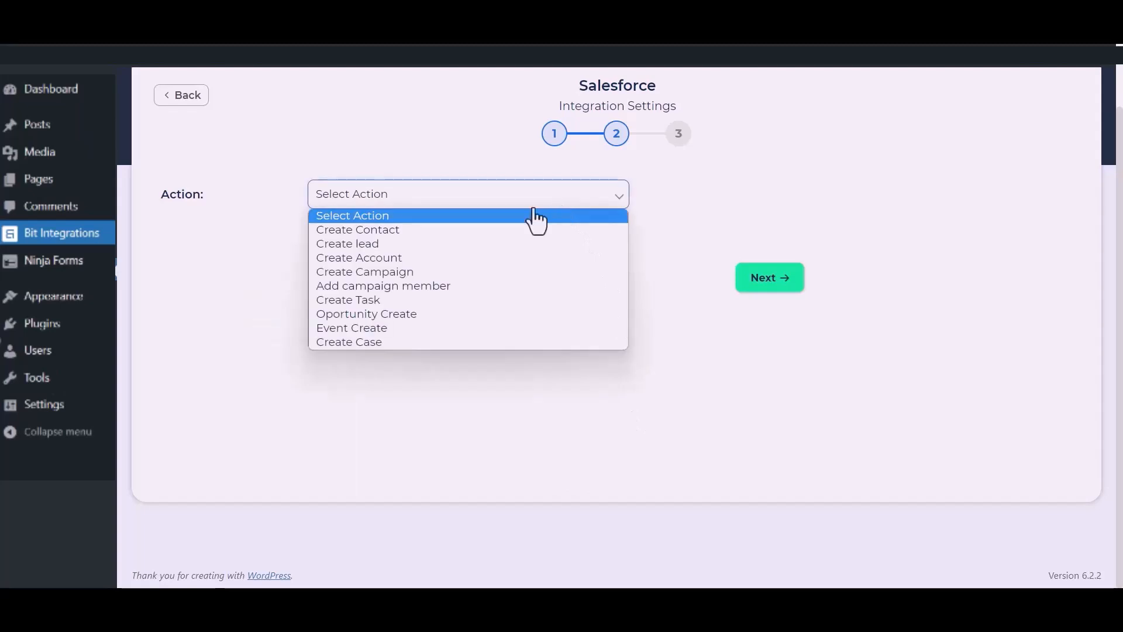
pyautogui.click(392, 248)
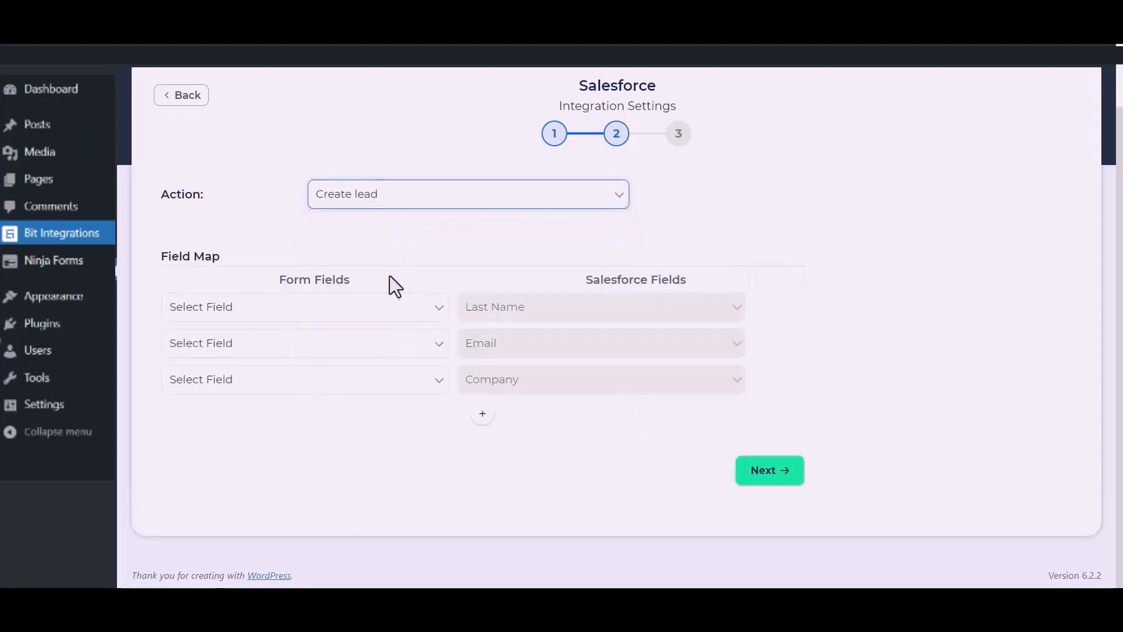
pyautogui.click(360, 316)
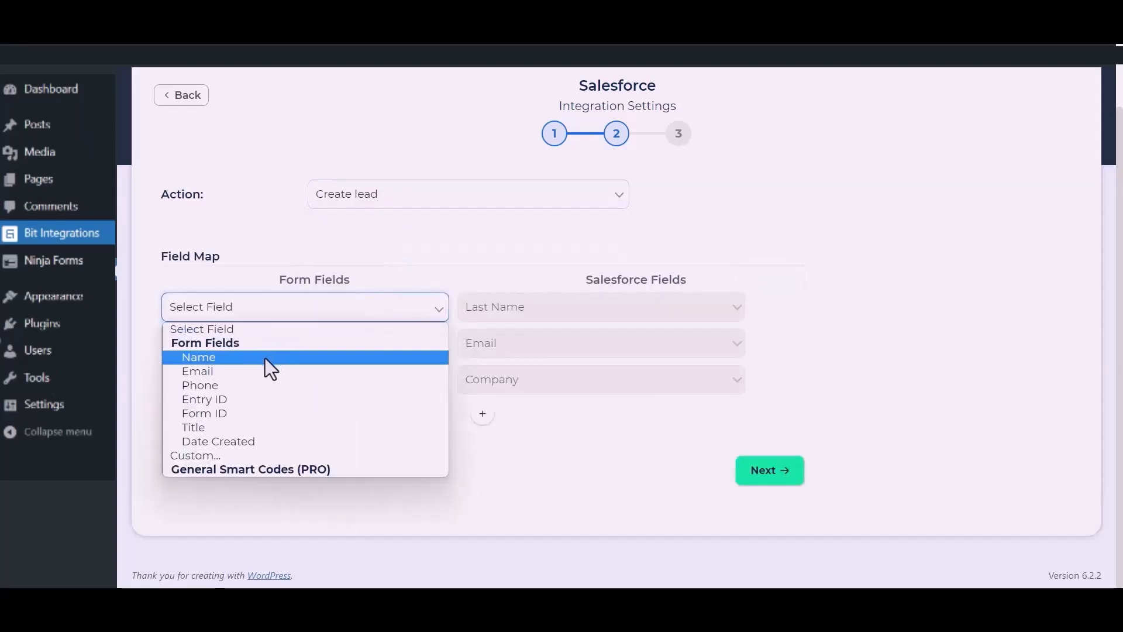
pyautogui.click(265, 357)
pyautogui.click(297, 349)
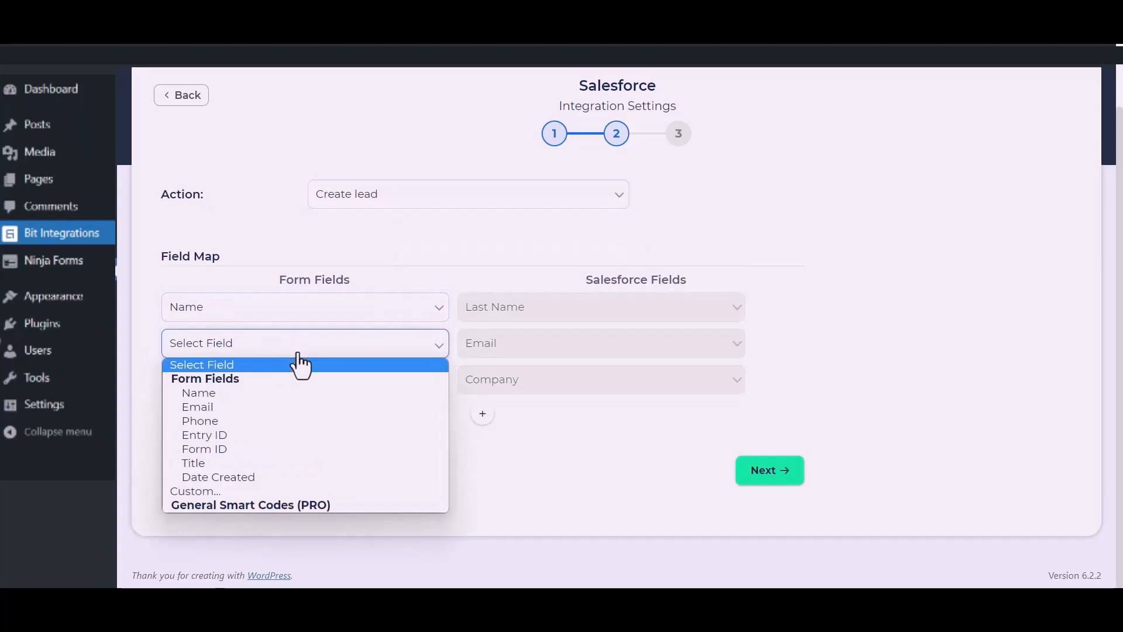
pyautogui.click(234, 406)
# Step: Map a custom fixed value 'Bit Apps' to the Company field
pyautogui.click(271, 391)
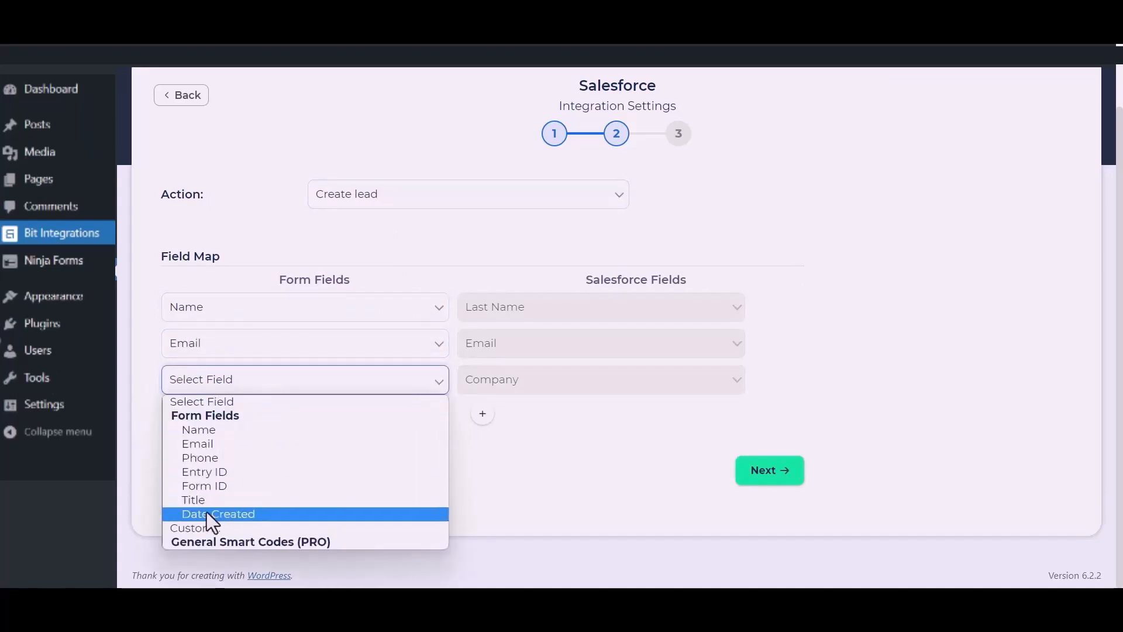
pyautogui.click(206, 526)
pyautogui.click(393, 387)
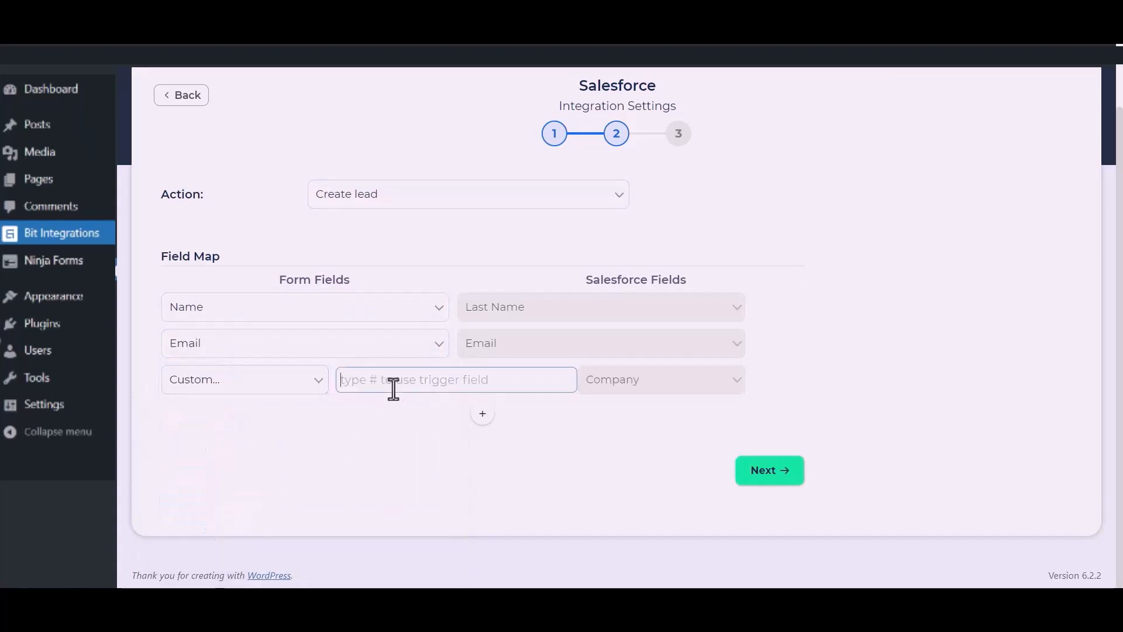
pyautogui.write('Bit Apps')
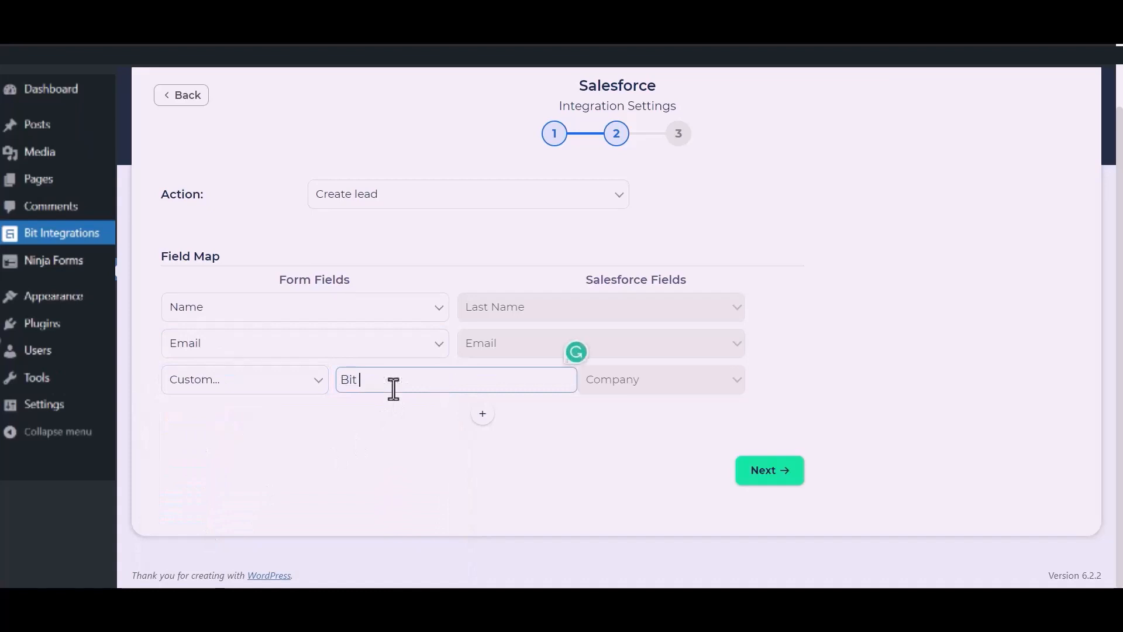
pyautogui.moveTo(429, 452); pyautogui.dragTo(511, 391)
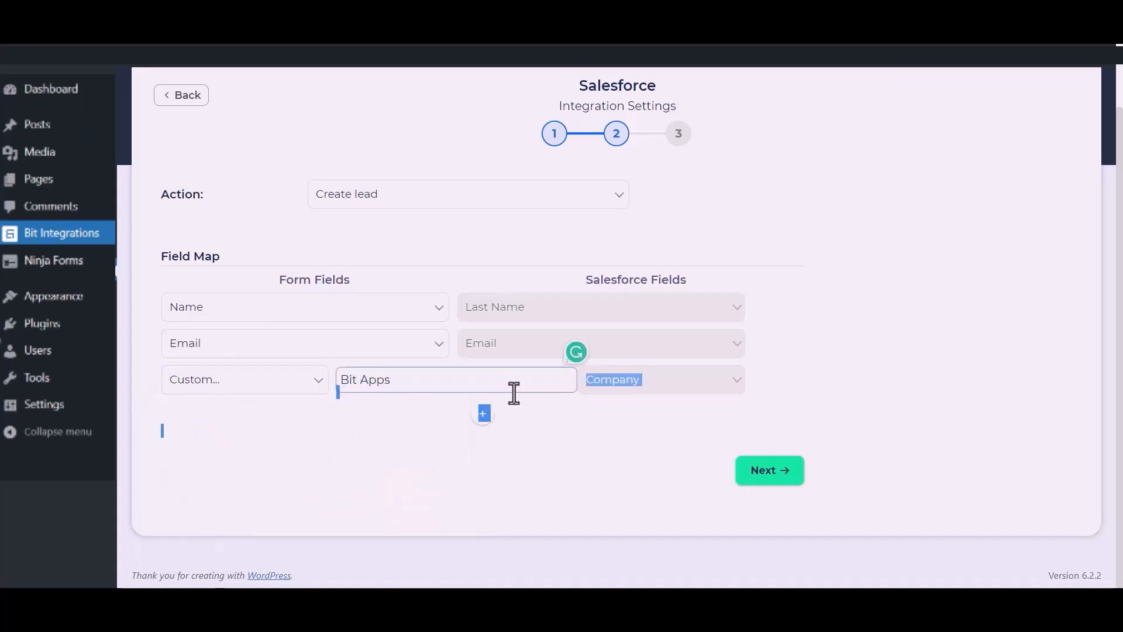
# Step: Add a mapping row for the form's Phone to Salesforce Phone and finish the integration
pyautogui.click(485, 415)
pyautogui.click(403, 421)
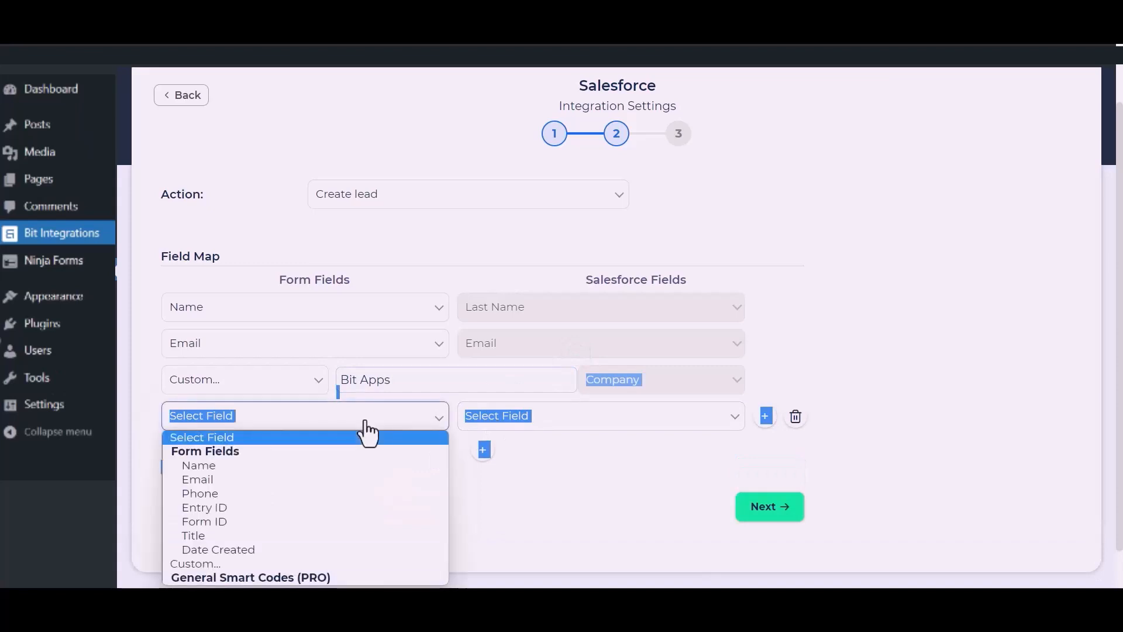
pyautogui.click(202, 493)
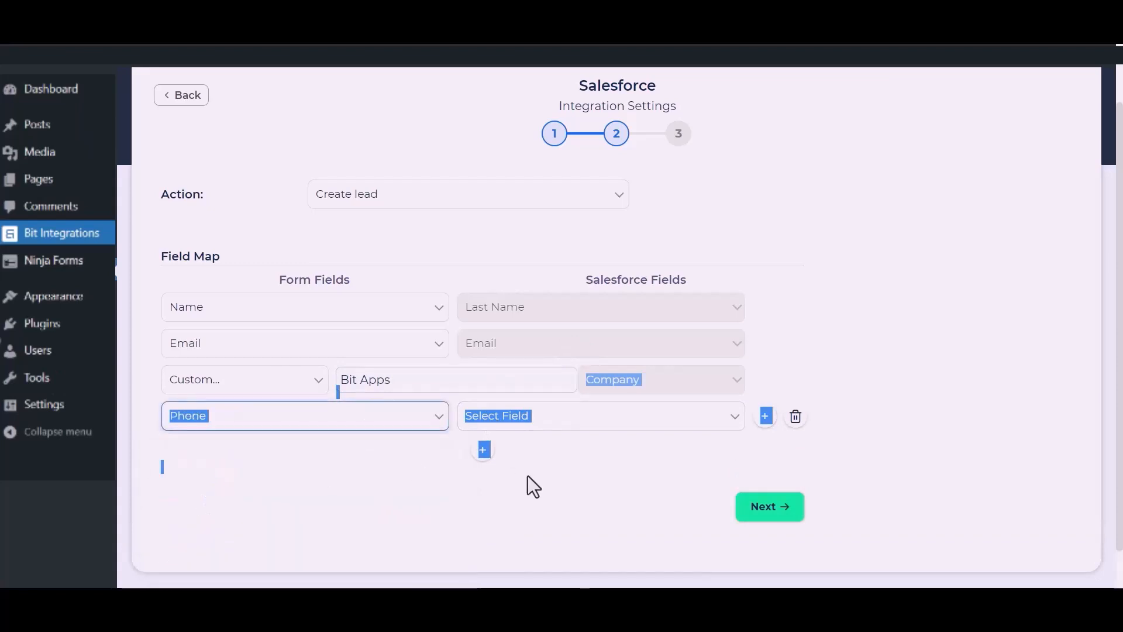
pyautogui.click(574, 451)
pyautogui.click(610, 417)
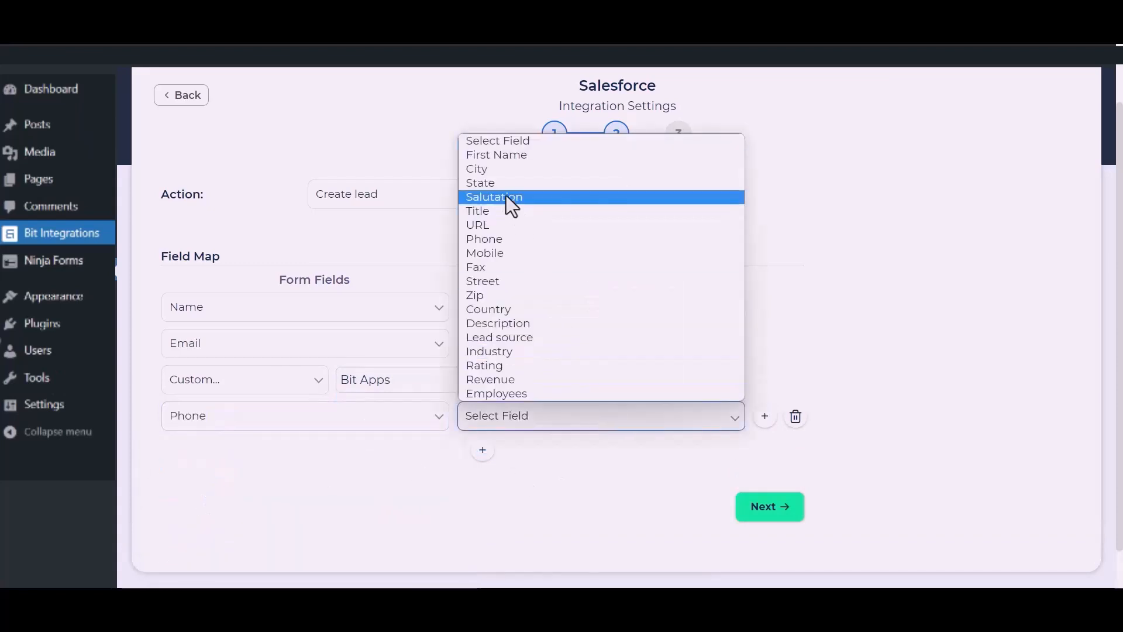
pyautogui.click(500, 240)
pyautogui.click(567, 447)
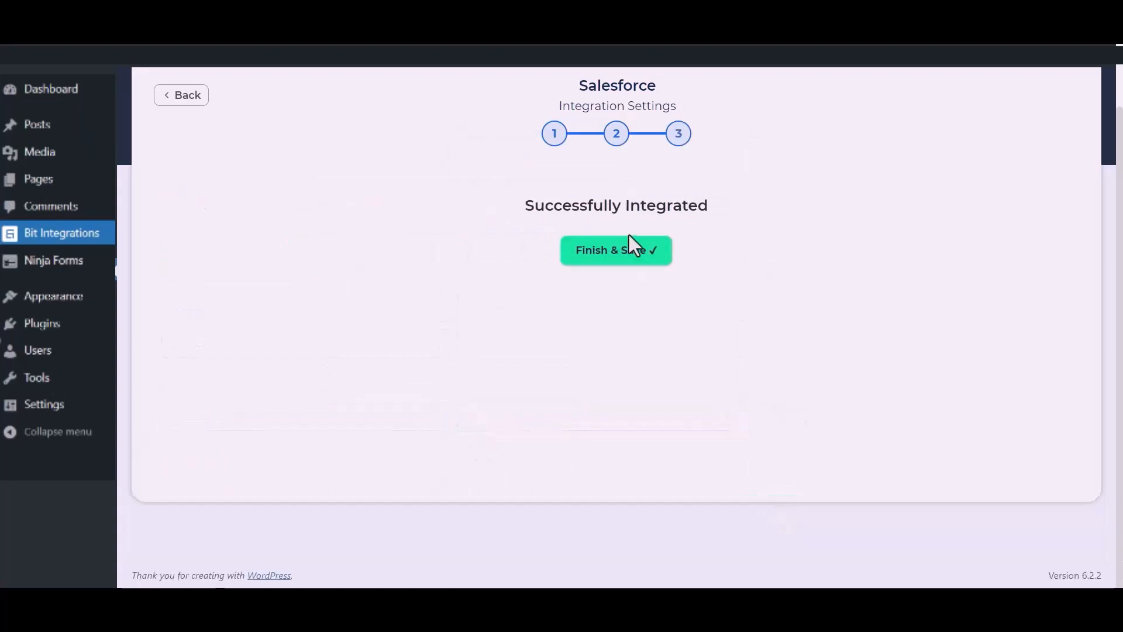
# Step: Save the integration, then enter a test name and e-mail on the Contact Me form
pyautogui.click(624, 264)
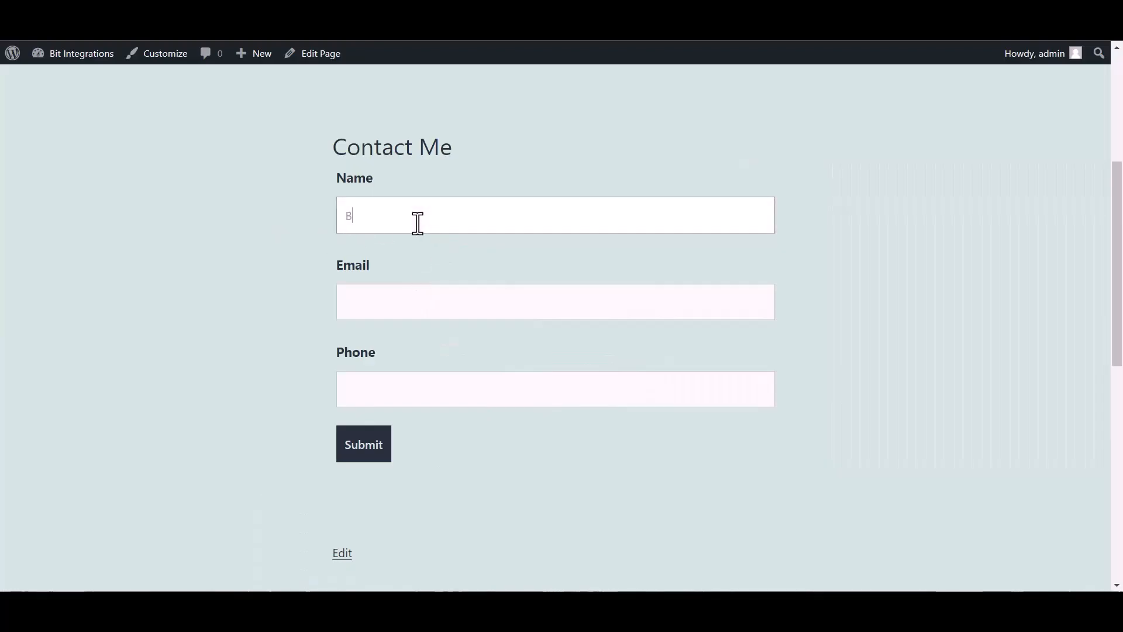
pyautogui.write('tegrations')
pyautogui.click(417, 297)
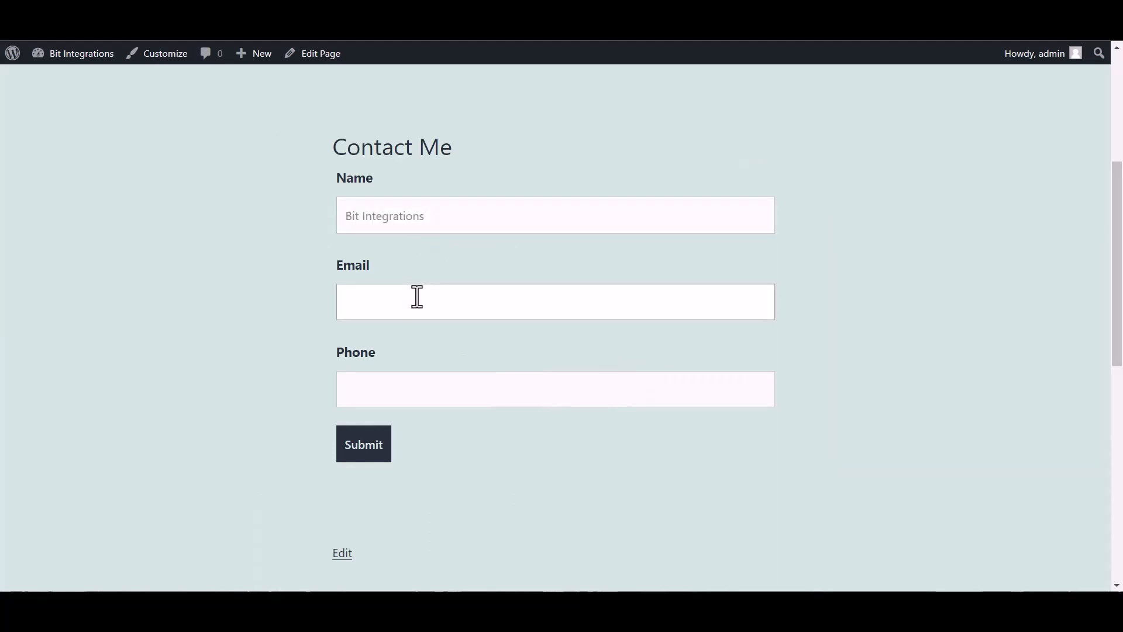
# Step: Add a test phone number, submit the form, and reload the Salesforce Leads list
pyautogui.click(441, 391)
pyautogui.write('444555')
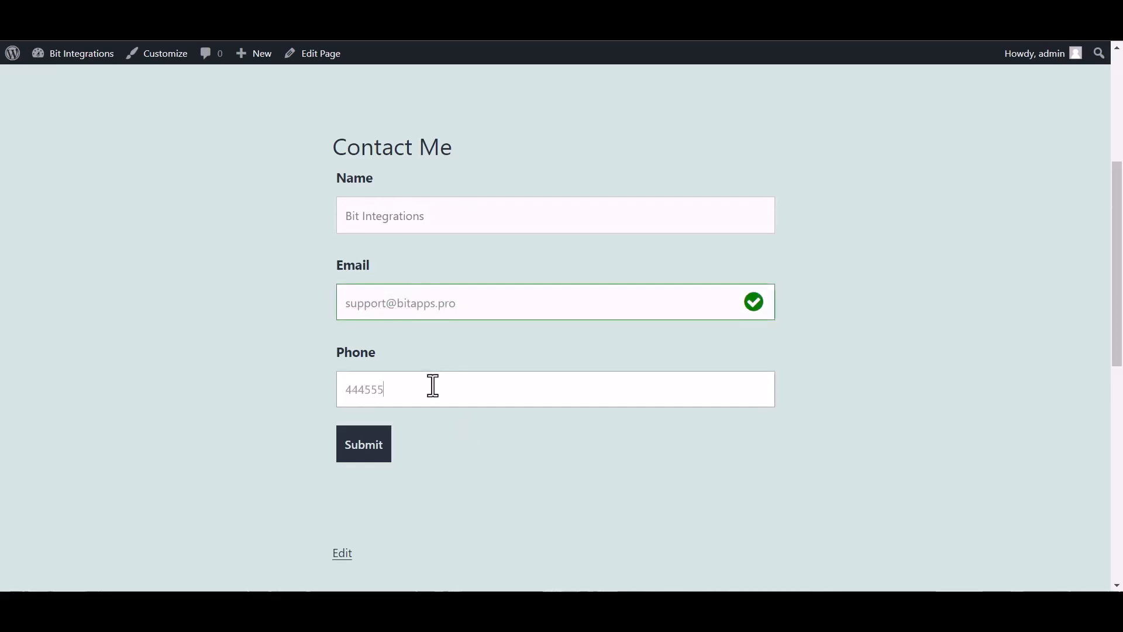
pyautogui.write('666')
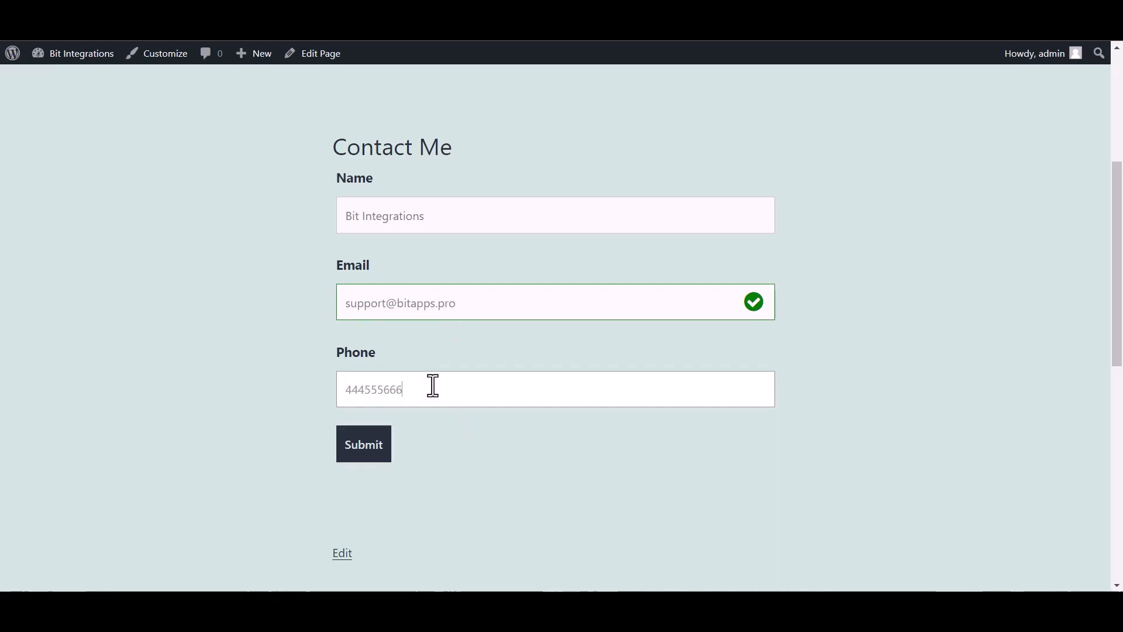
pyautogui.click(383, 448)
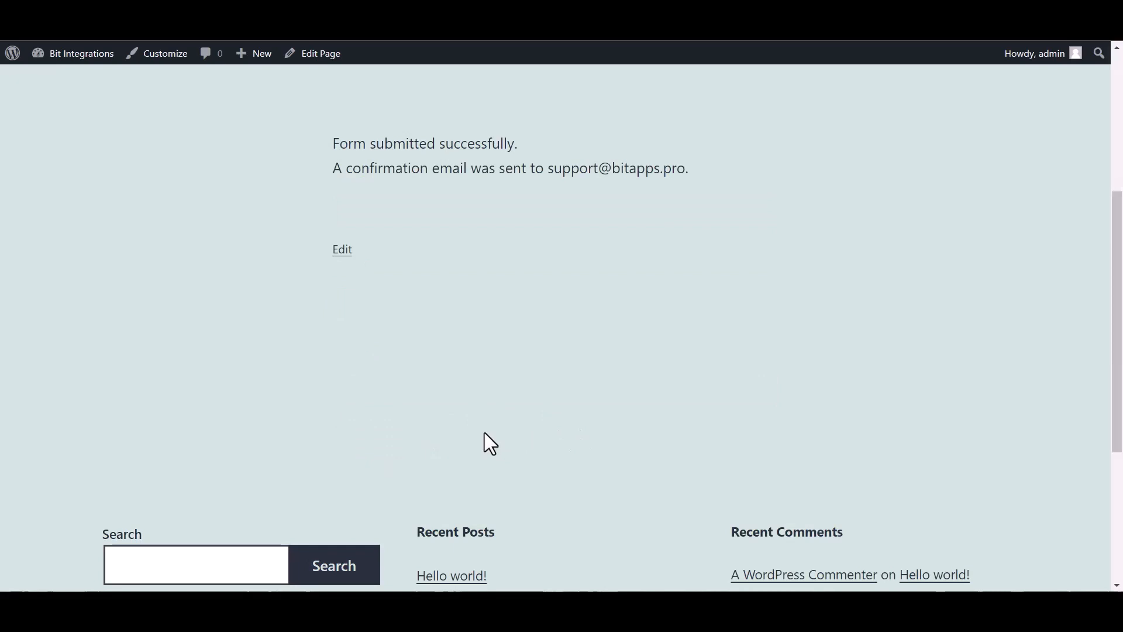
pyautogui.moveTo(311, 117); pyautogui.dragTo(556, 159)
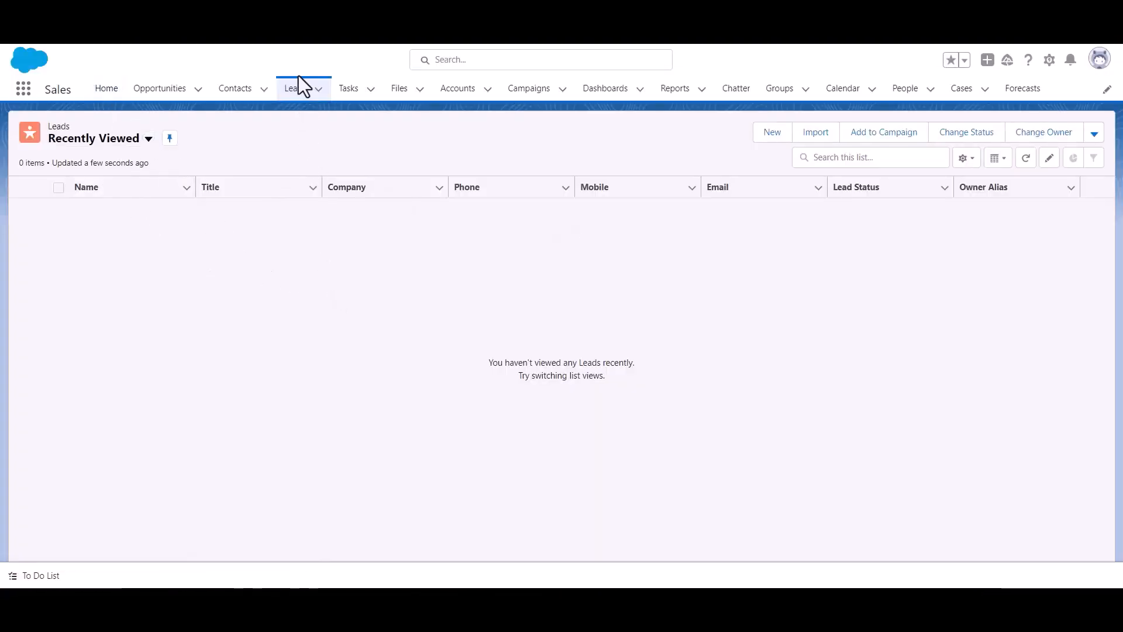
pyautogui.click(296, 95)
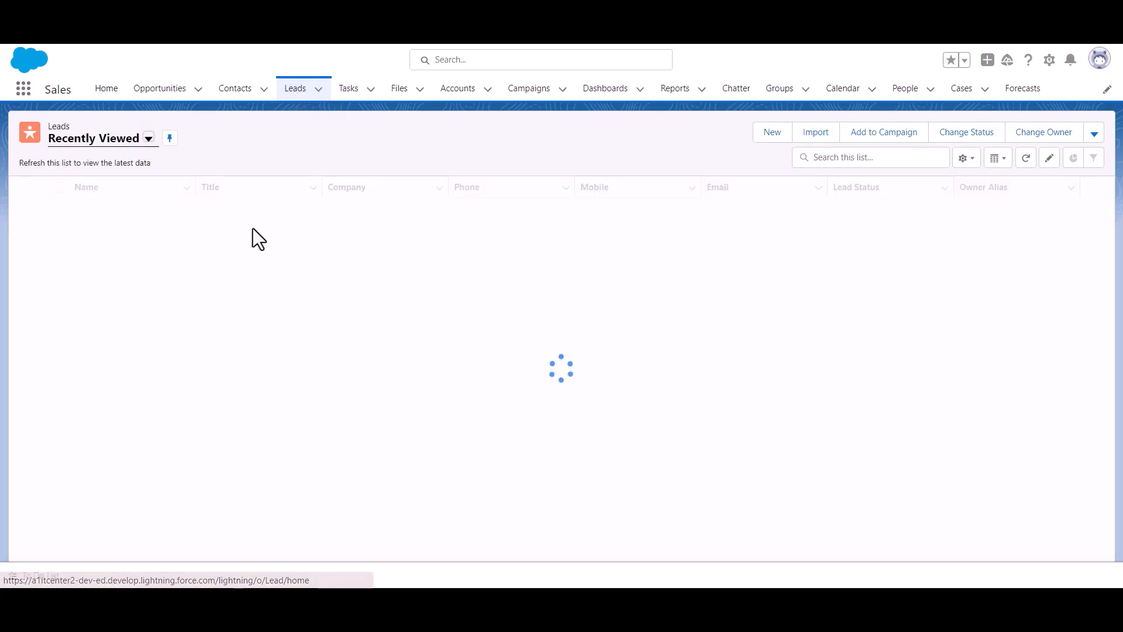